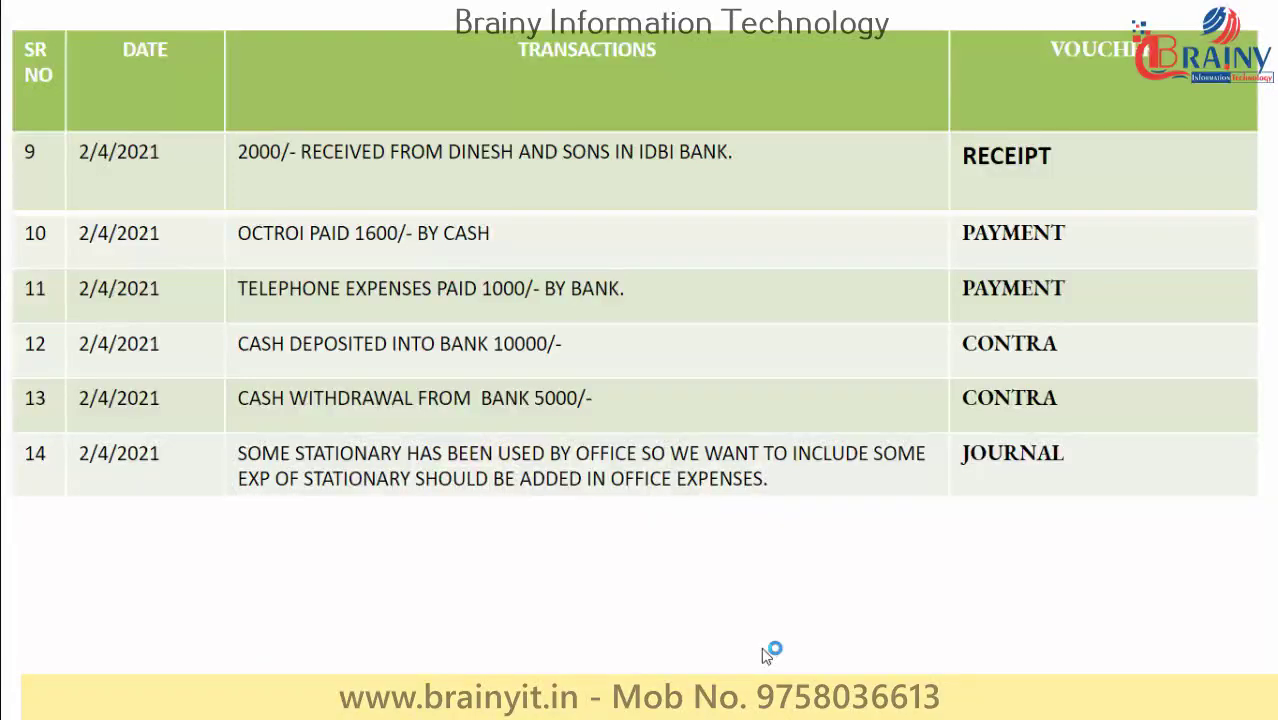
- Switch from the transaction list to TallyPrime and start a payment voucher dated 2-4-2021
key("Page_Up")
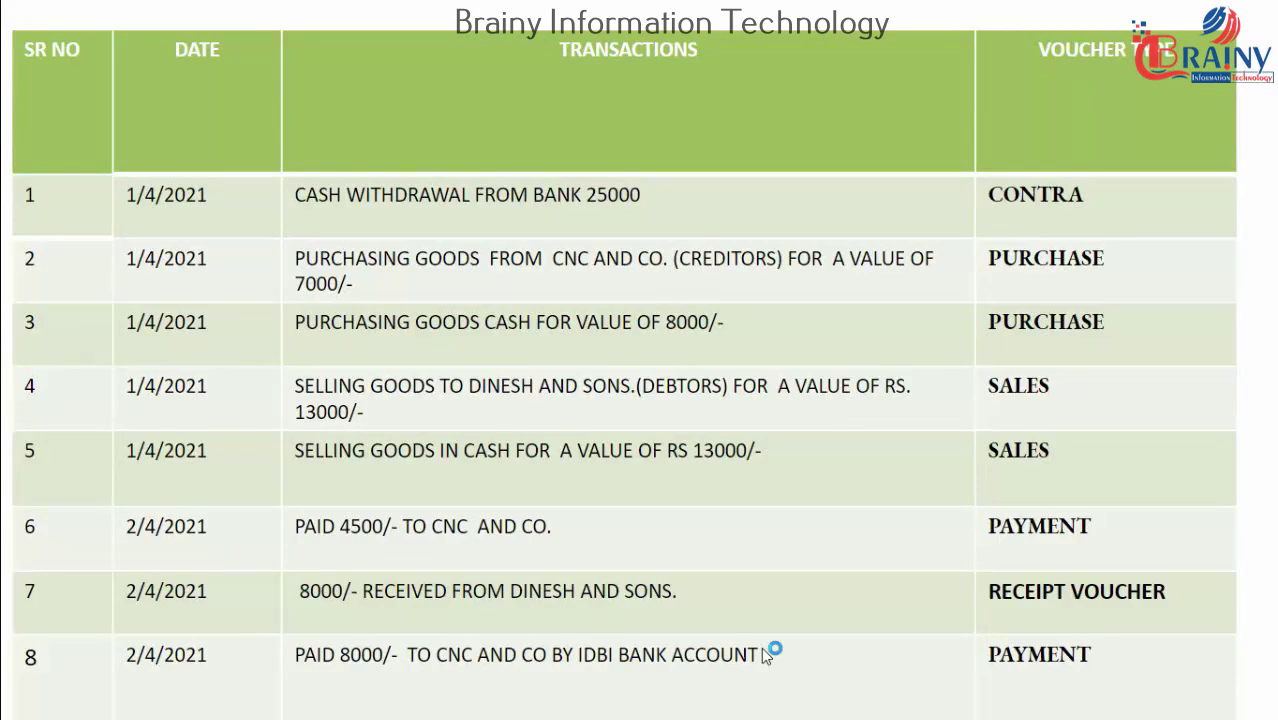
key("alt+Tab")
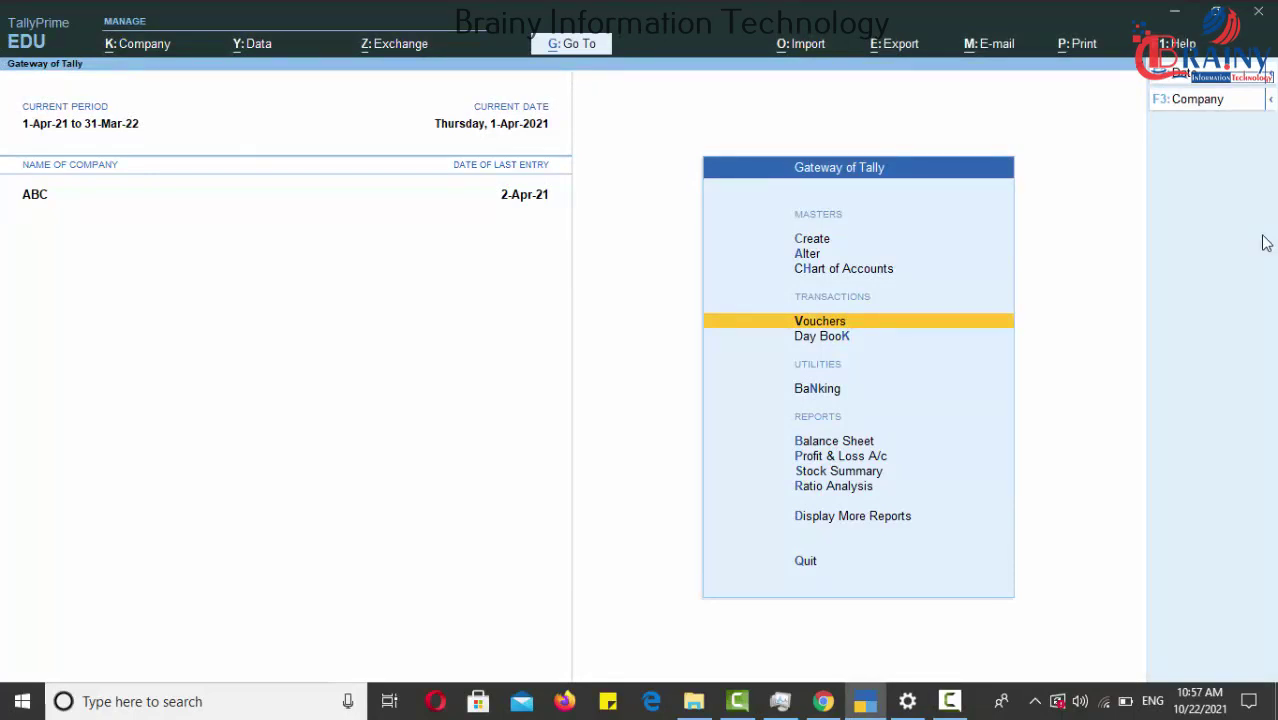
left_click(835, 323)
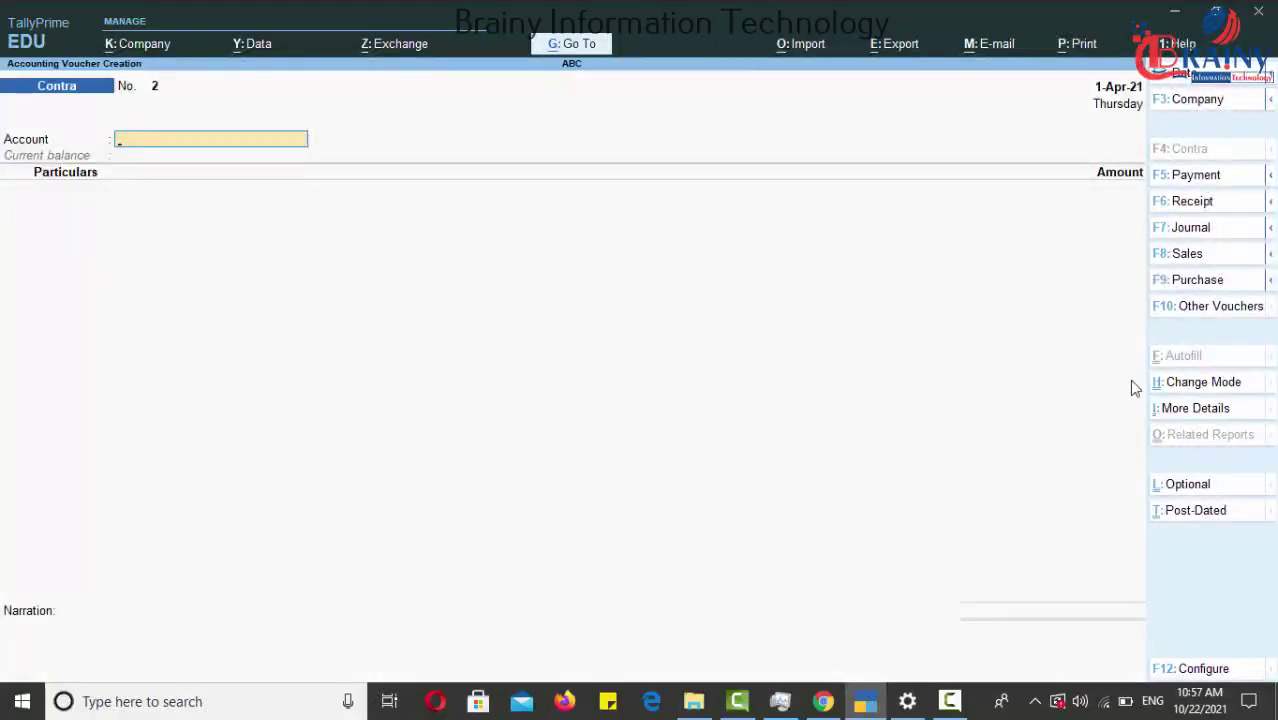
left_click(1203, 187)
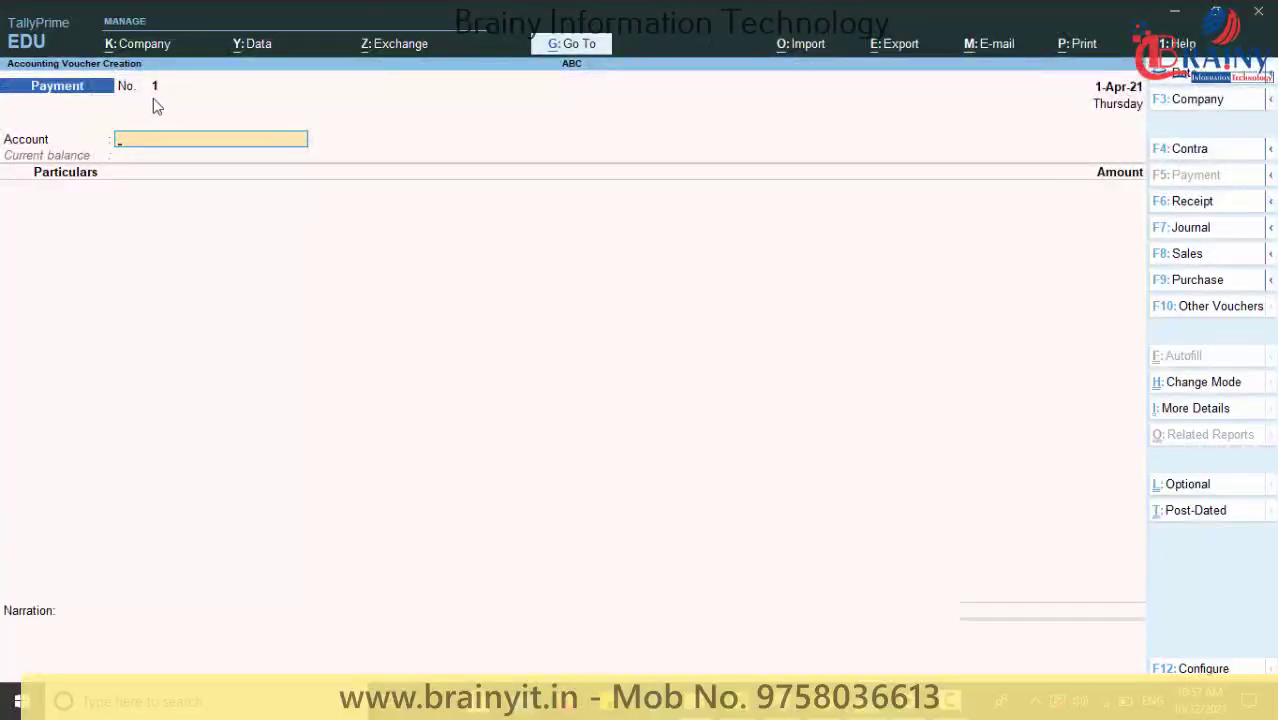
left_click(1124, 106)
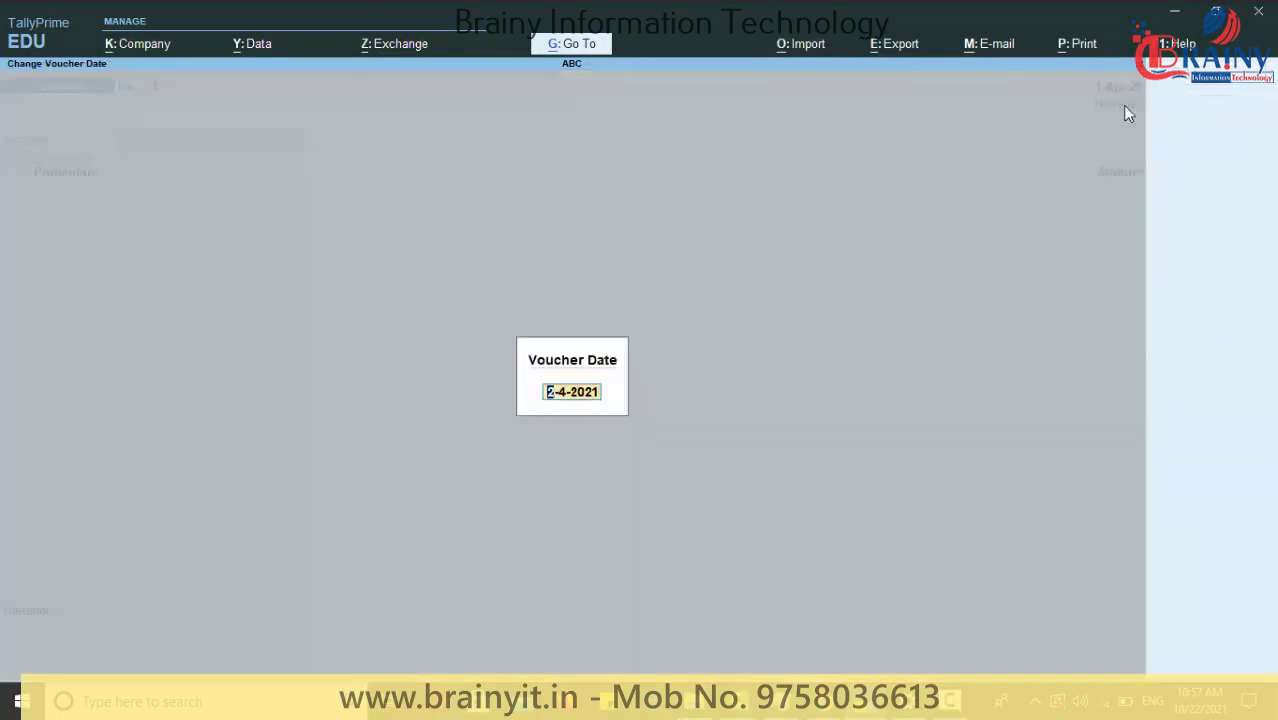
key("Return")
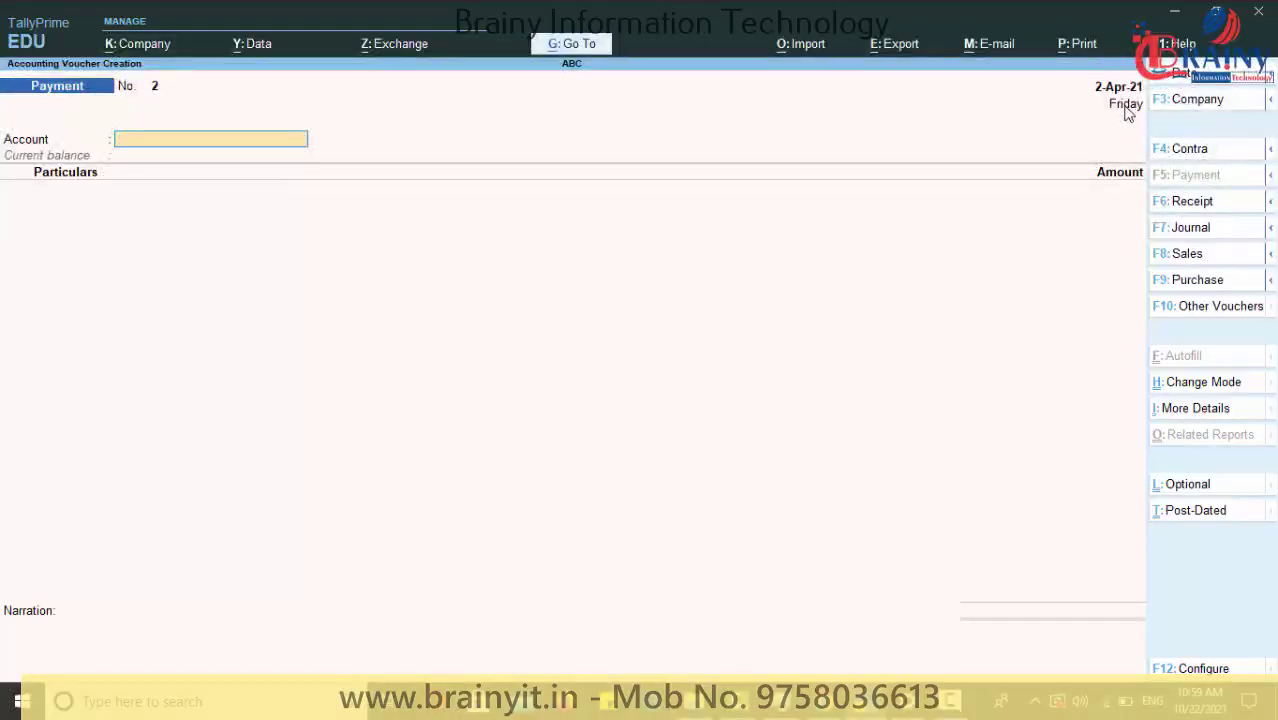
- Choose IDBI BANK as the account the payment is made from
type("i")
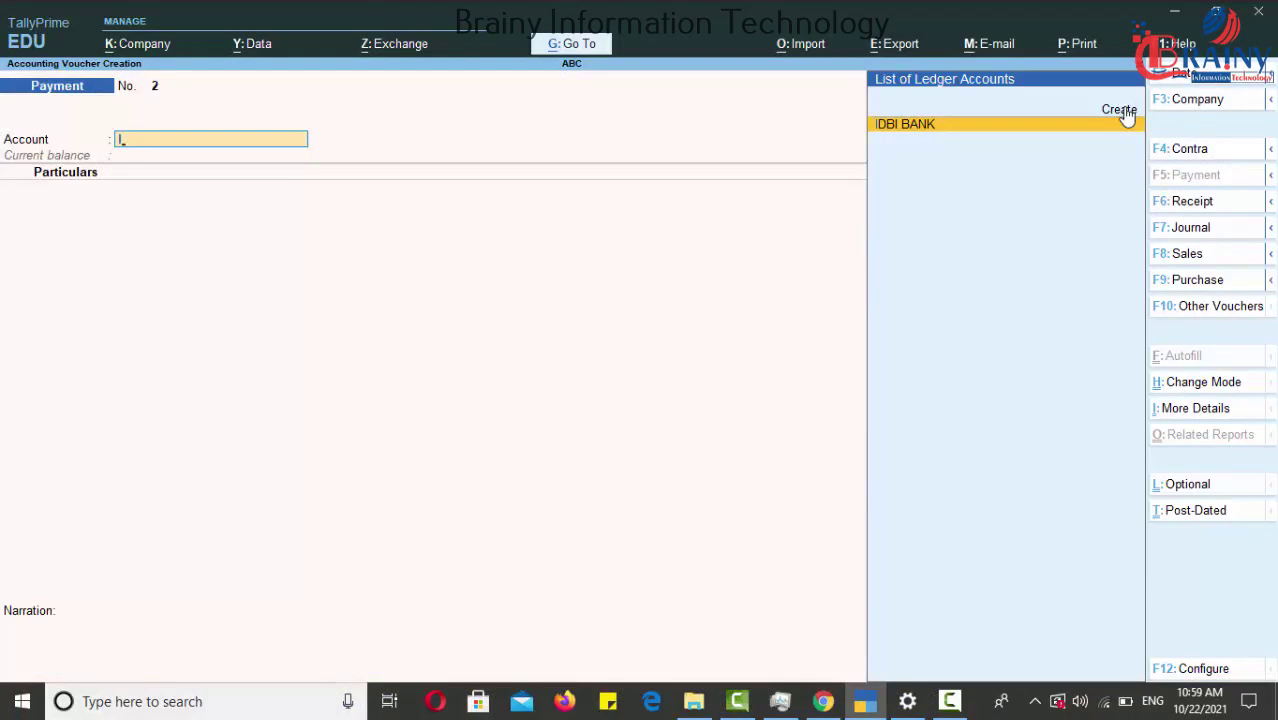
key("BackSpace")
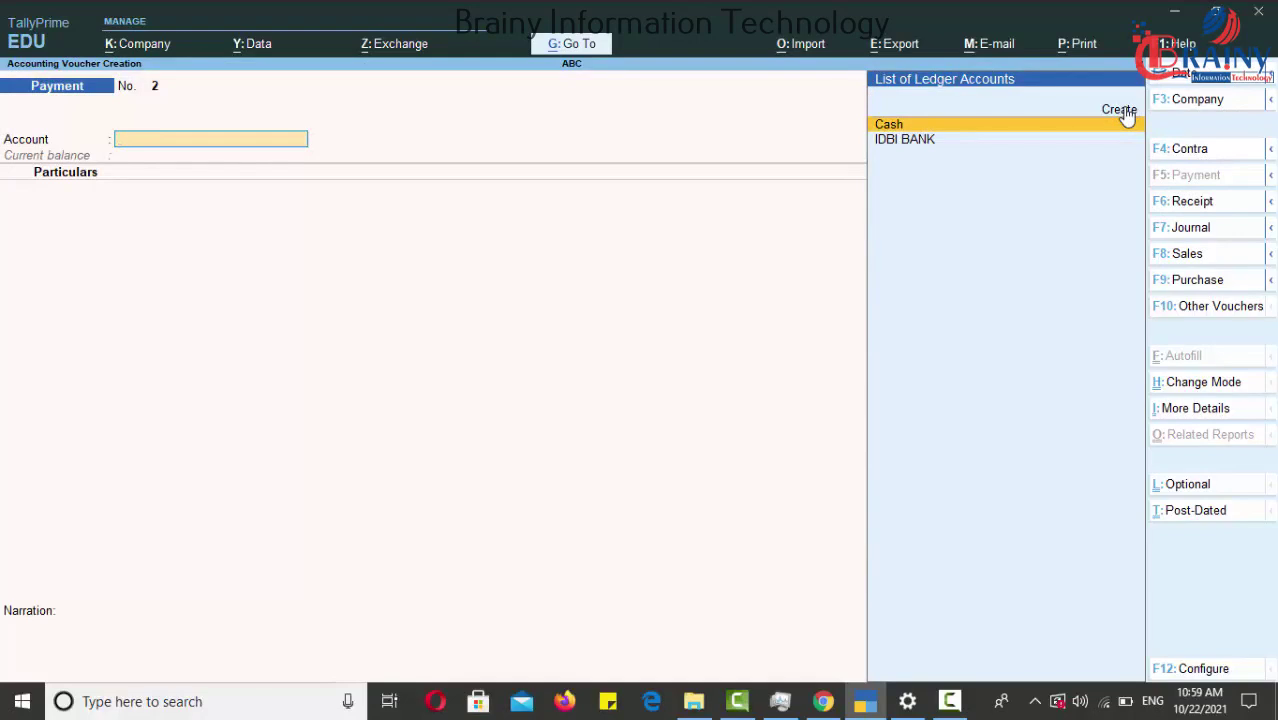
key("Down")
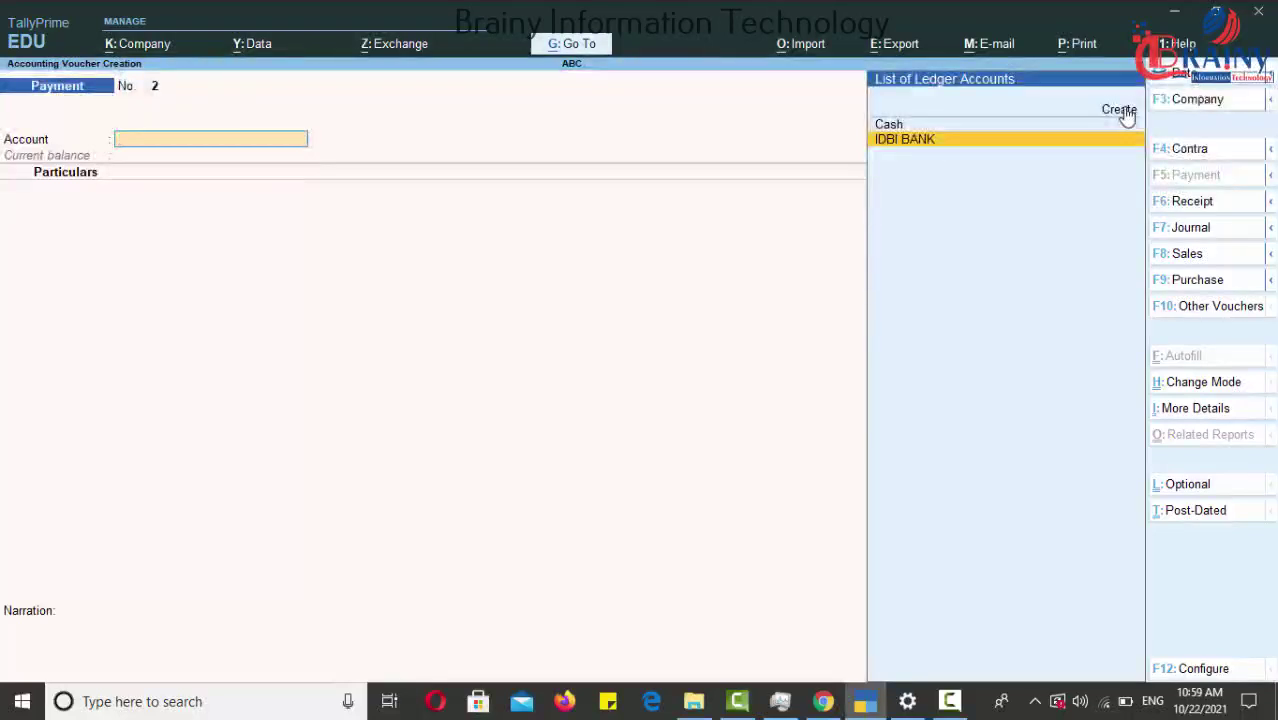
key("Return")
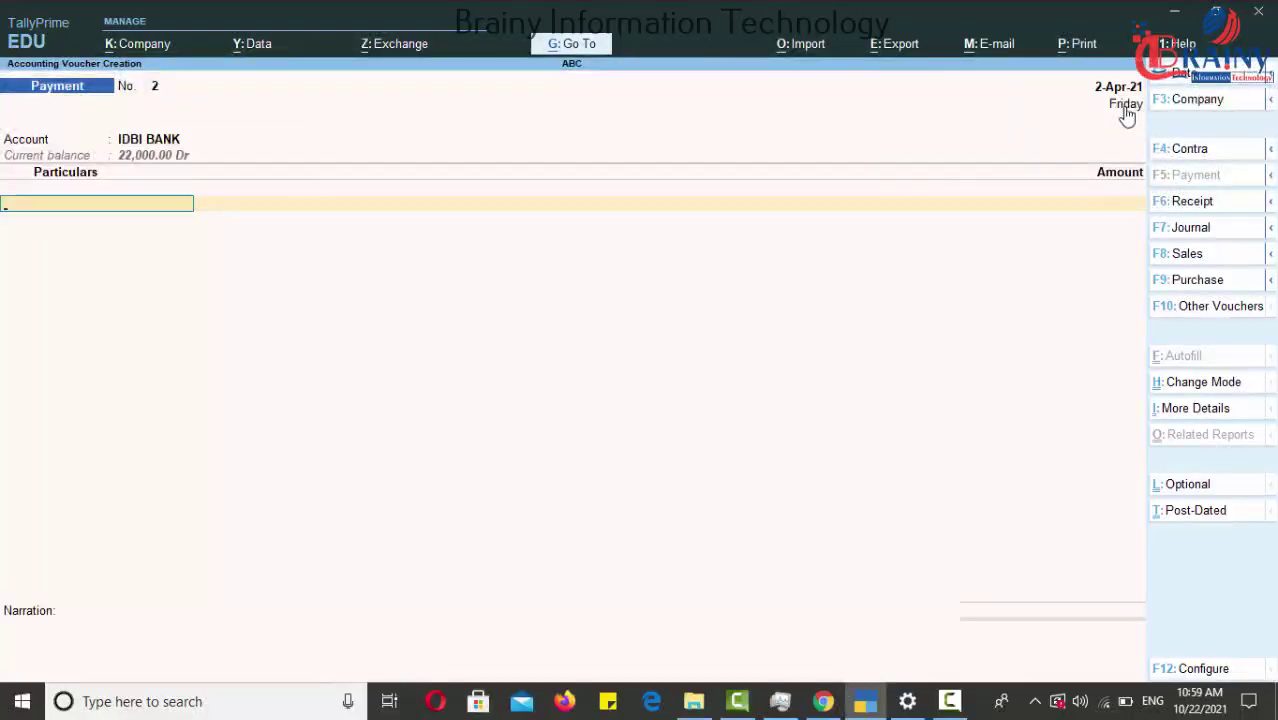
- Enter Cnc Company Ambala as the payment's only particular with an amount of 8000
type("c")
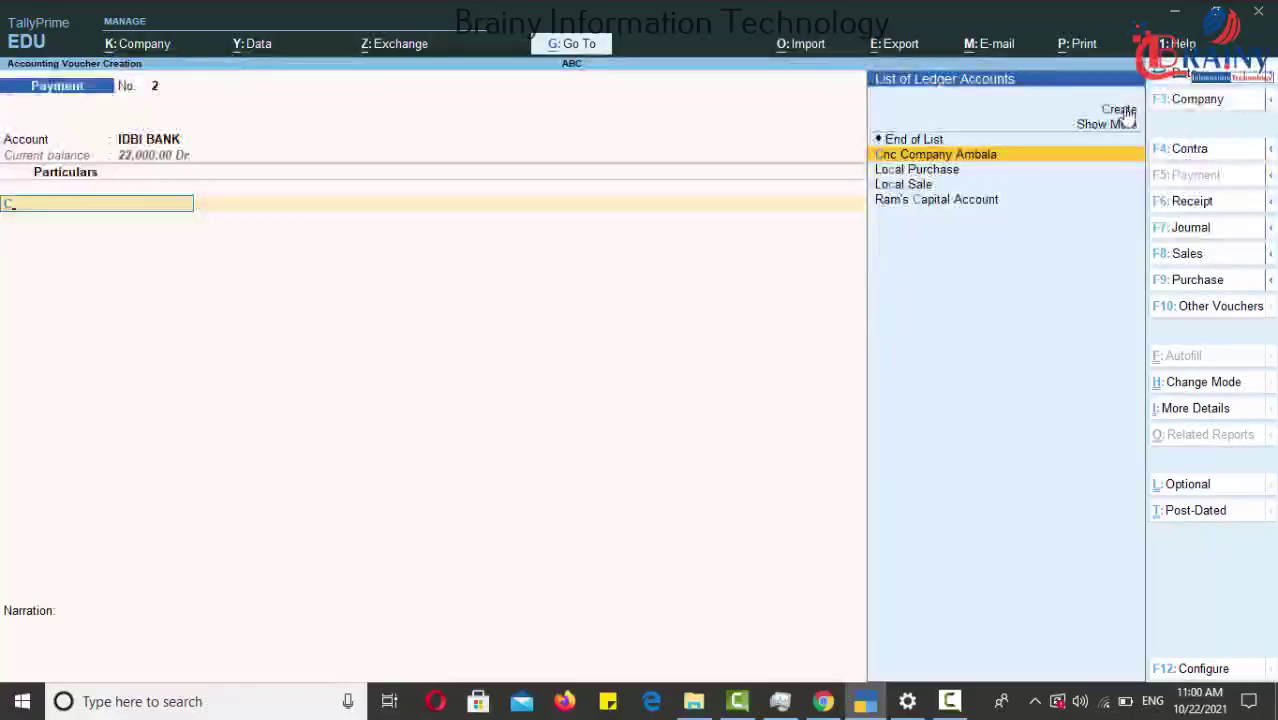
key("Return")
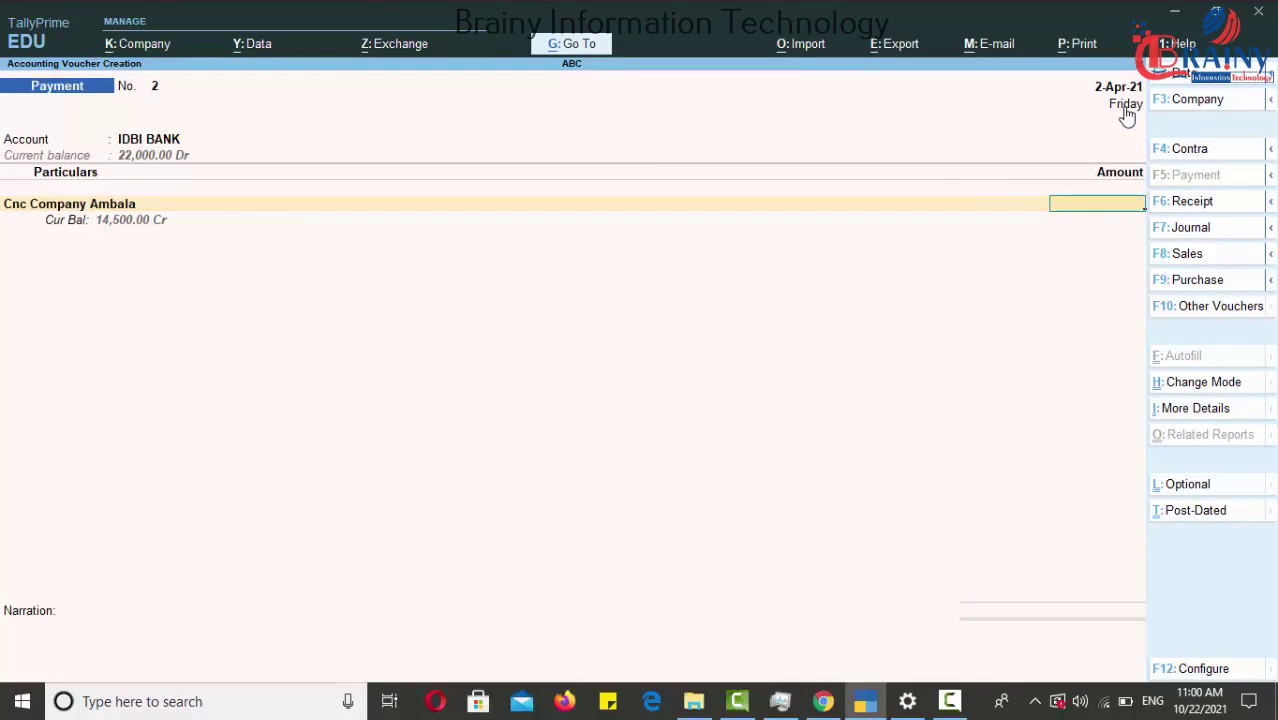
type("8000")
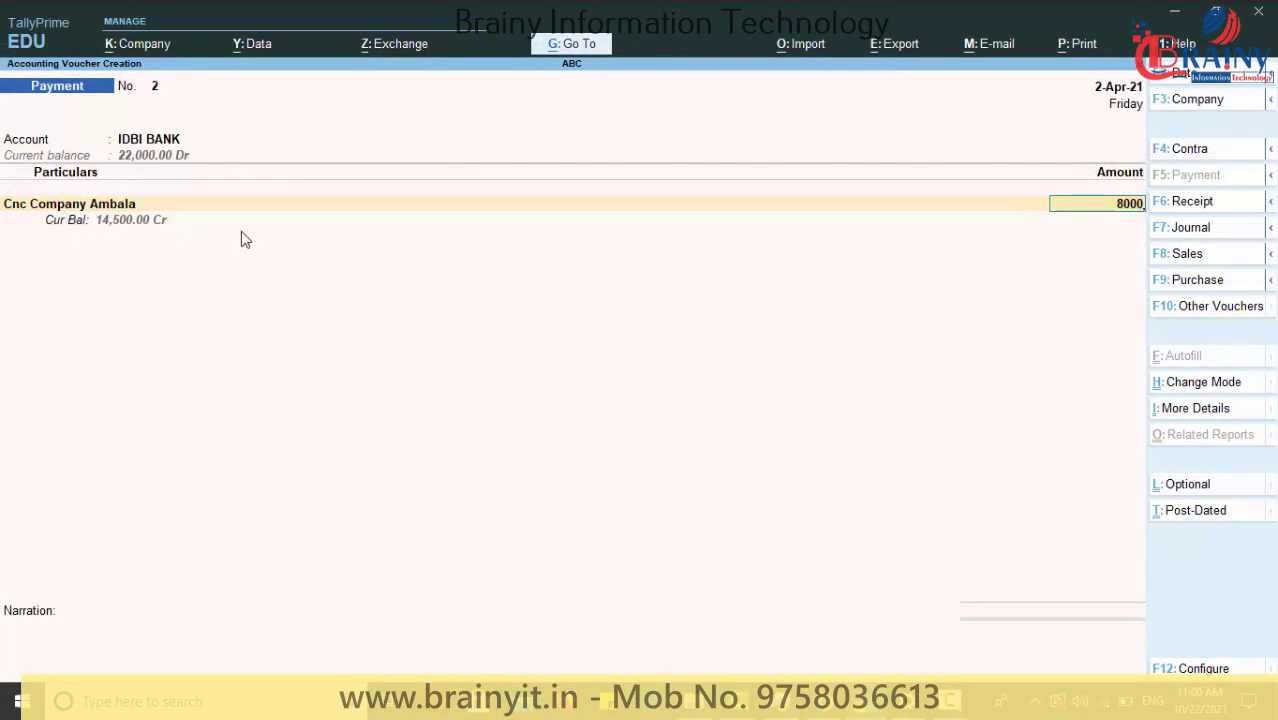
key("Return")
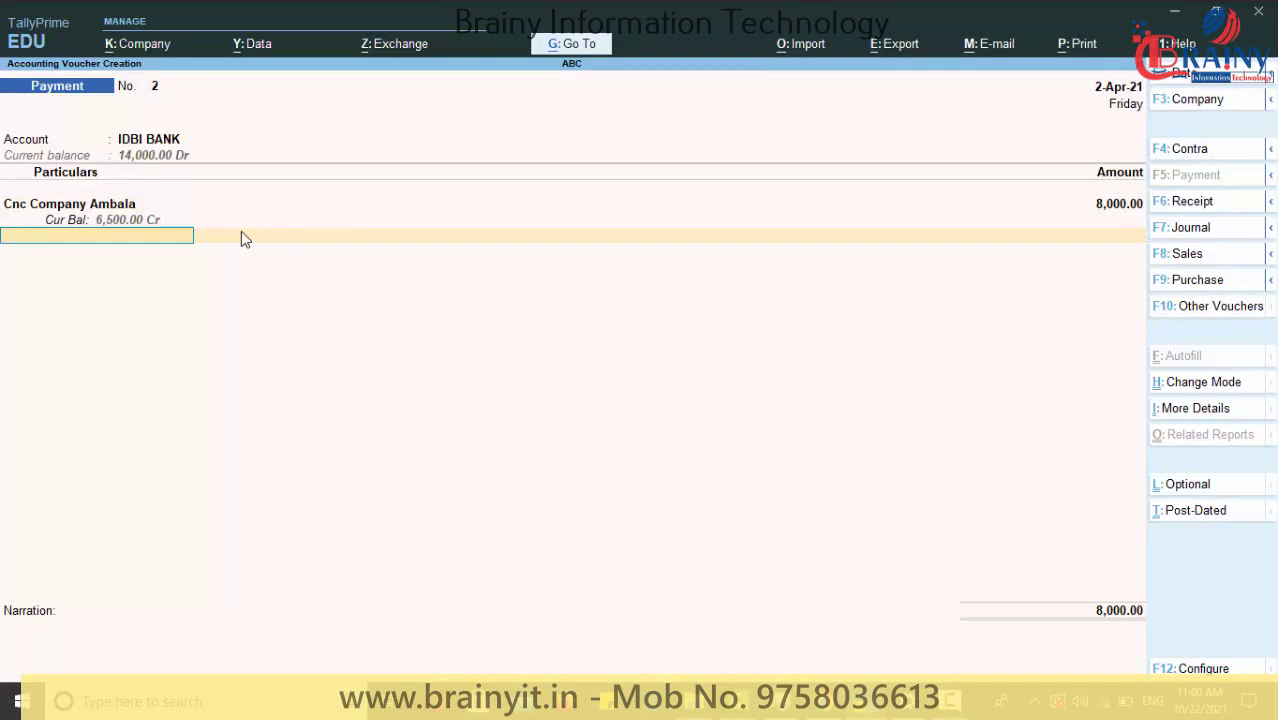
key("Return")
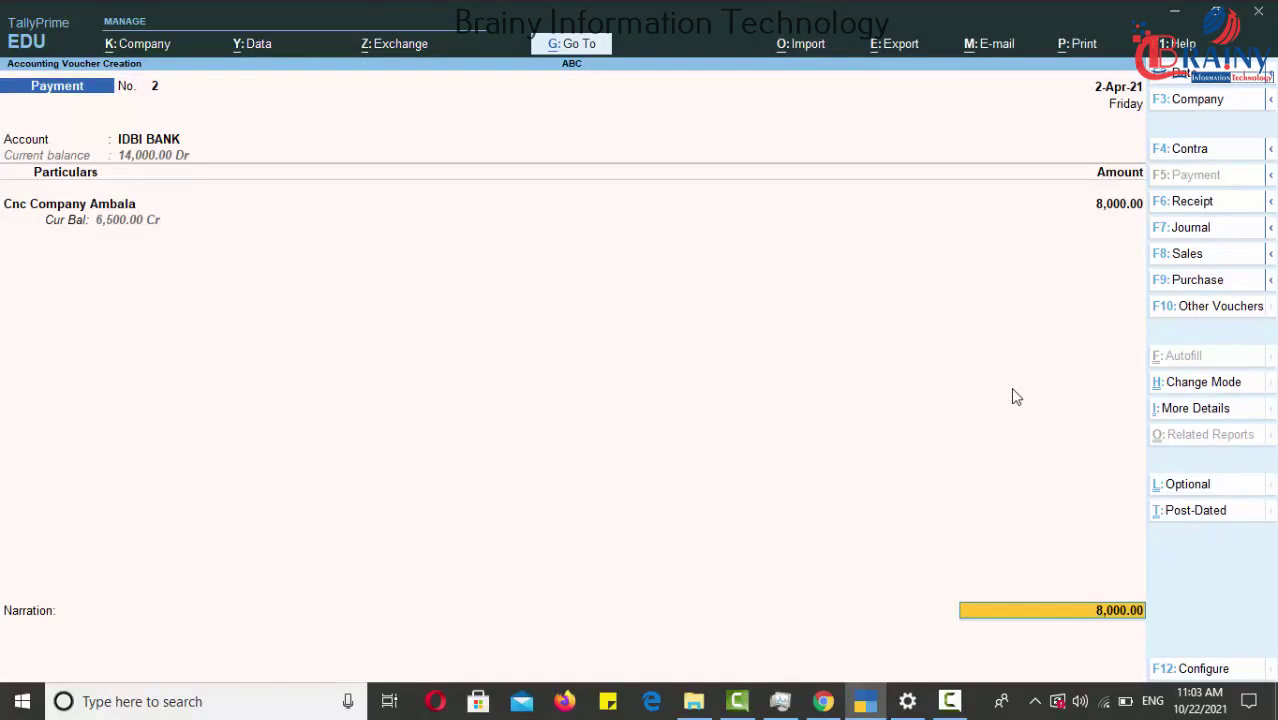
- Fill in the payment's IDBI BANK allocation as a Cheque with instrument number IDBI00121, dated 2-Apr-21
key("Return")
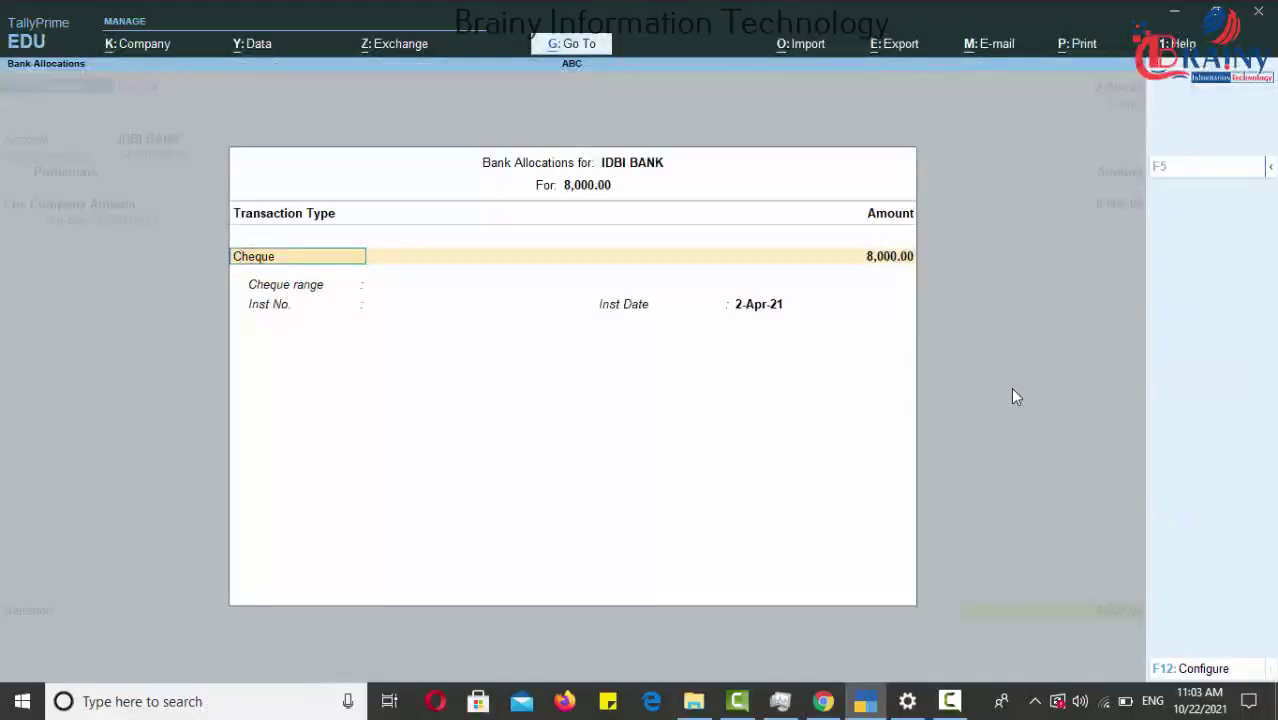
key("Return")
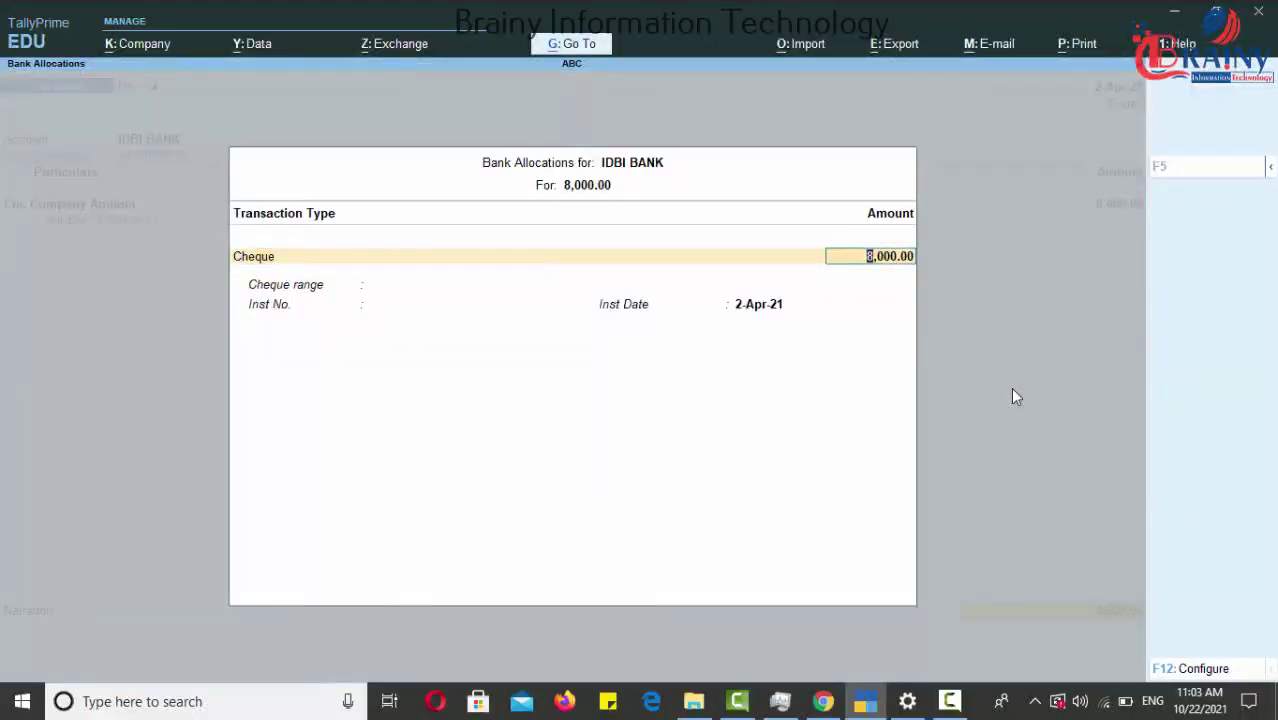
key("Return")
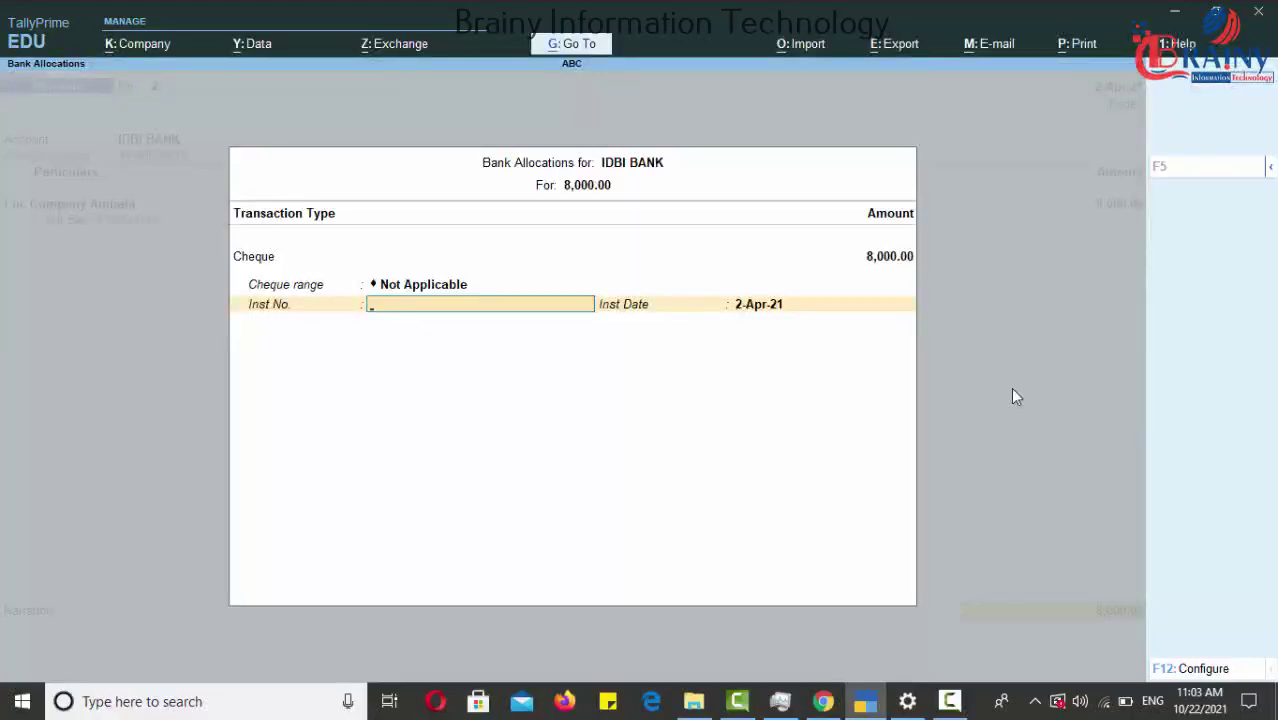
type("IDBI00121")
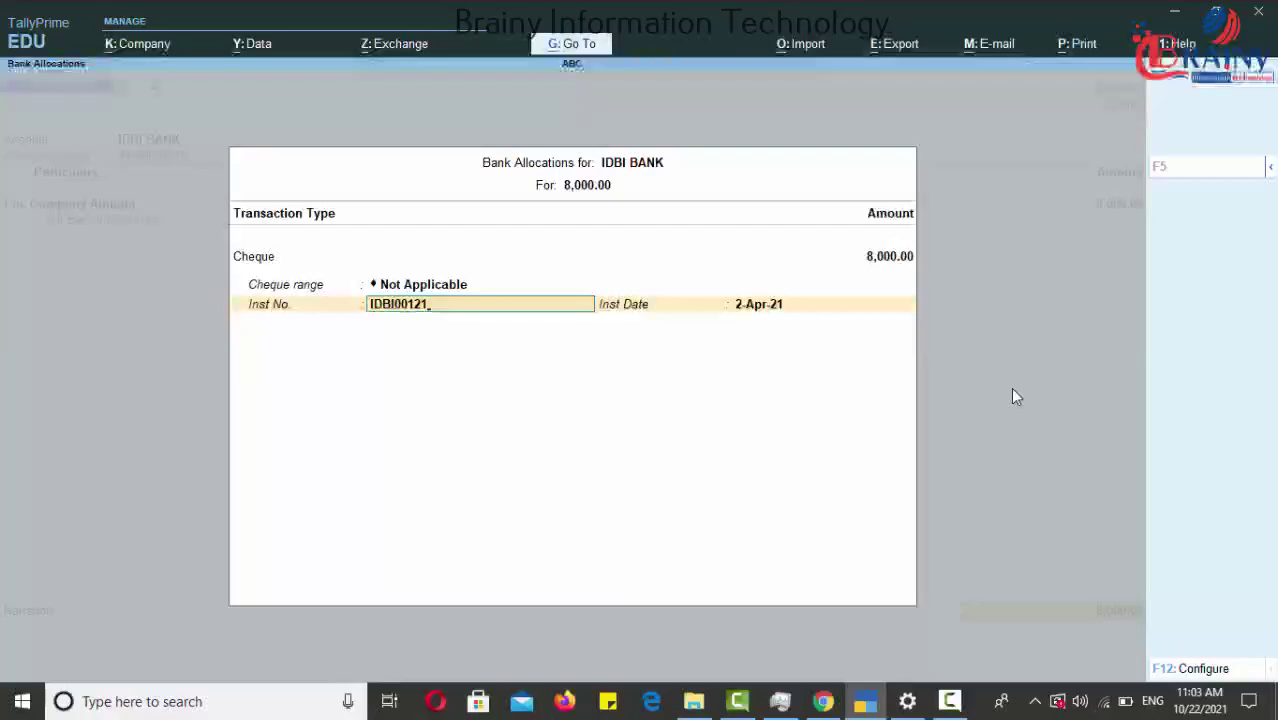
key("Return")
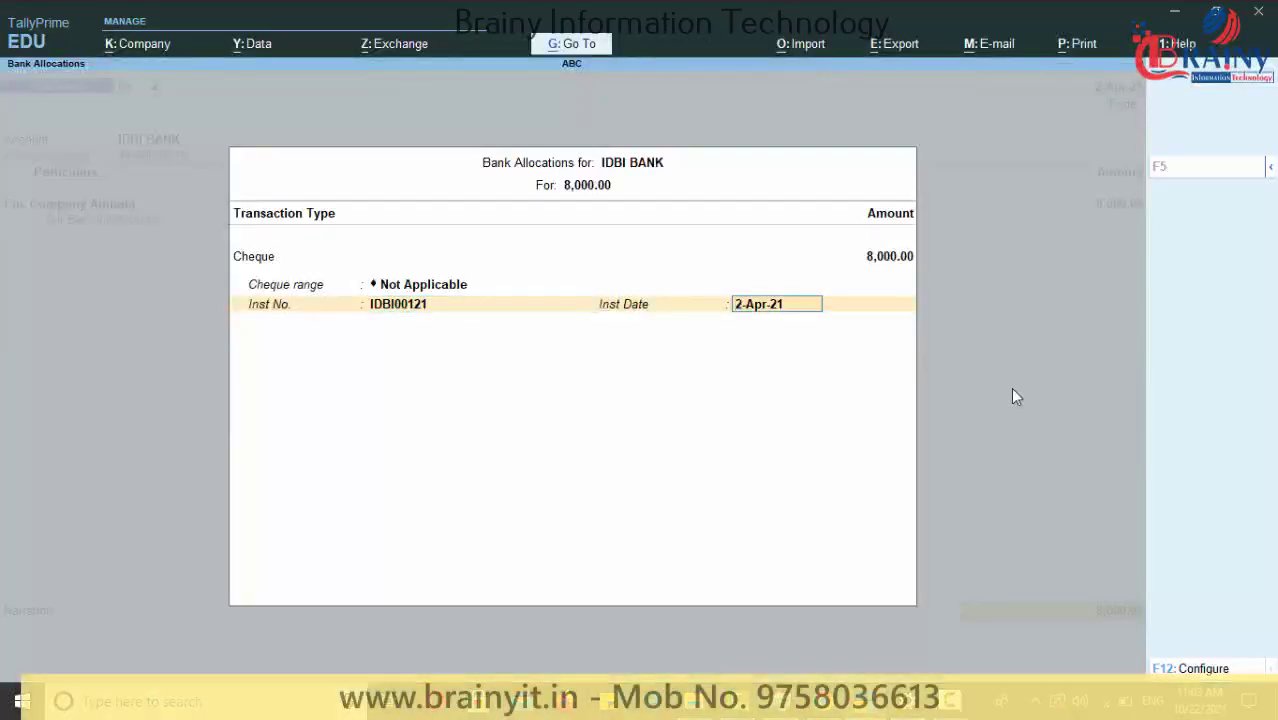
key("Return")
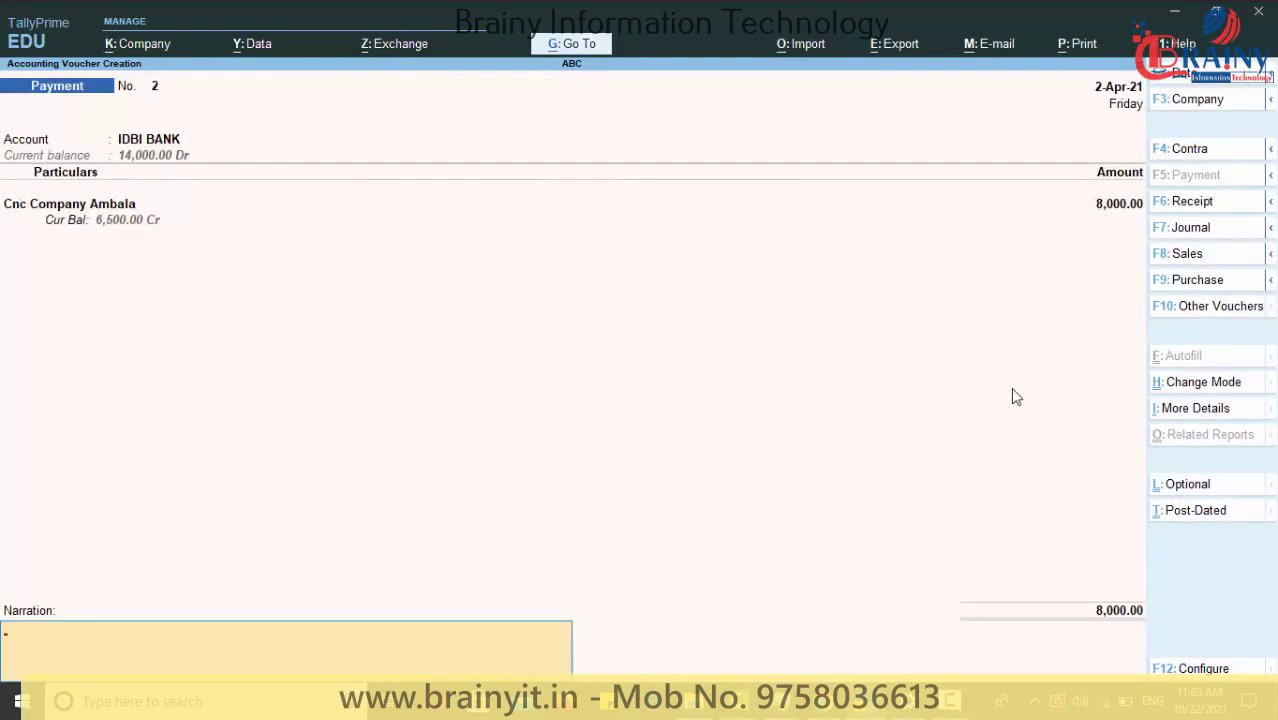
- Add the narration "paid cnc 8000 using bank" and save the payment voucher
type("paid cnc 8000 using bank")
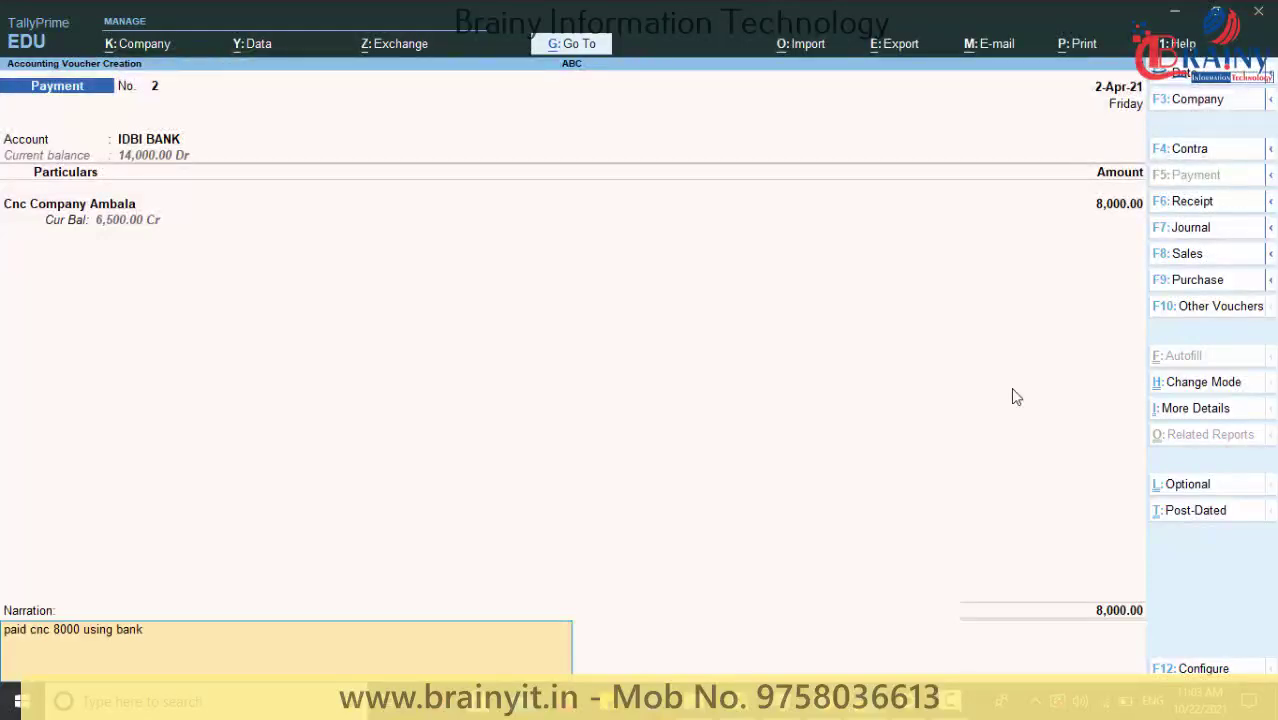
key("Return")
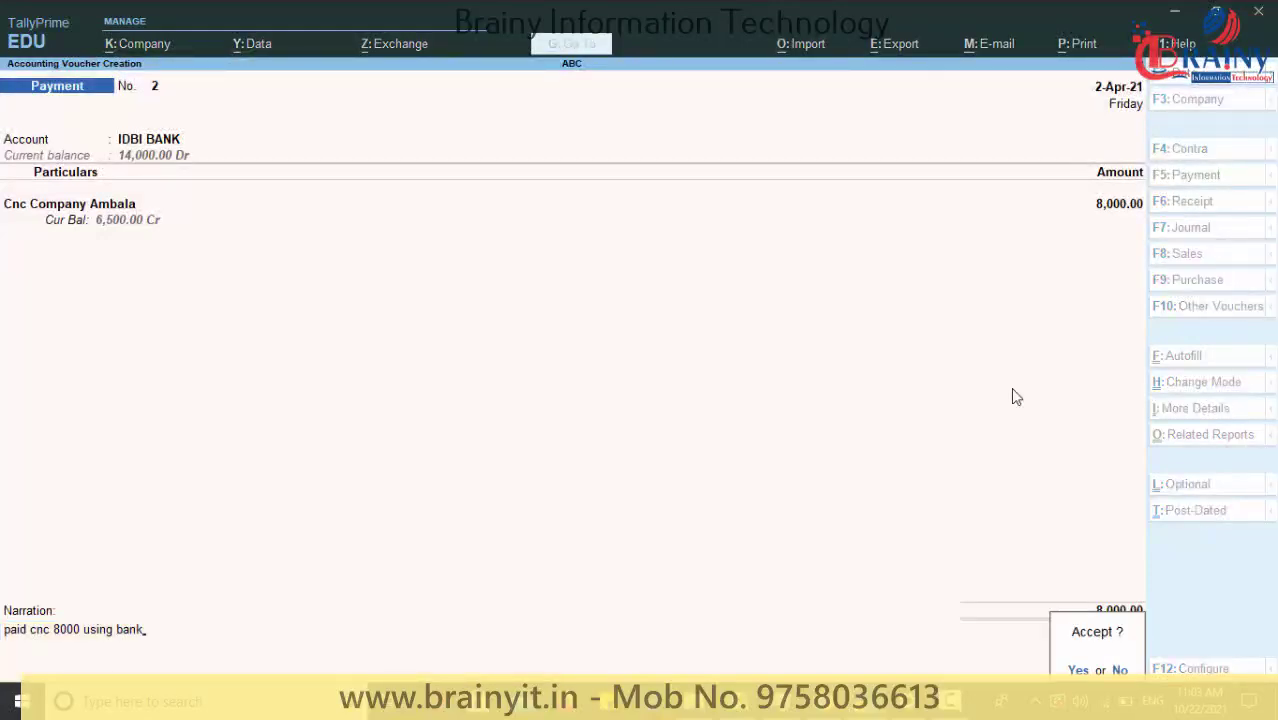
key("Return")
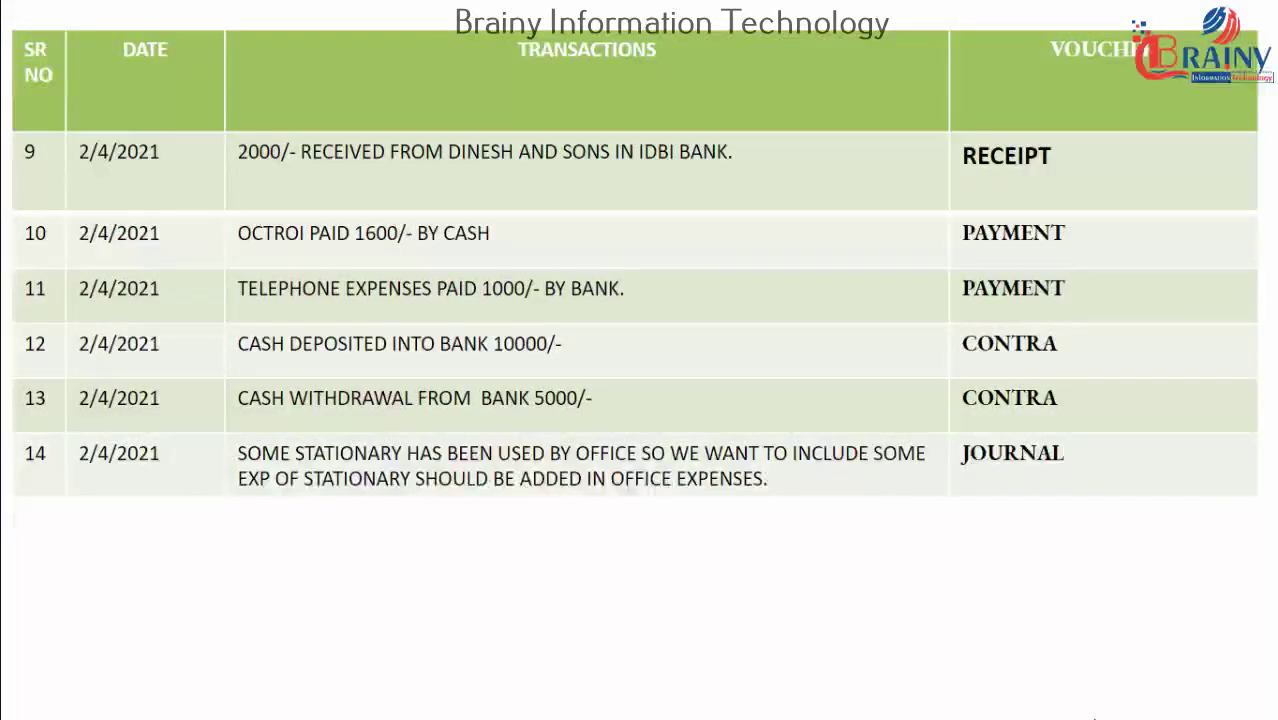
- Return to TallyPrime from the transaction list and start a receipt voucher with IDBI BANK as the account
key("alt+Tab")
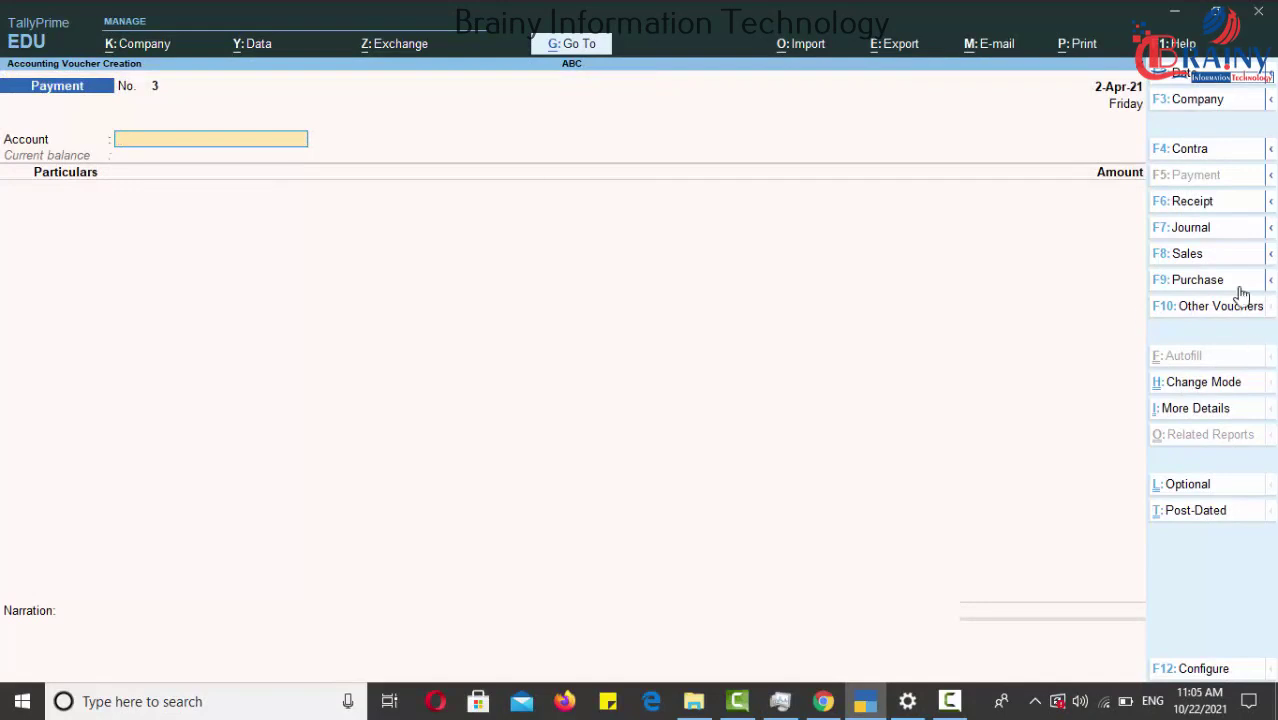
left_click(1236, 212)
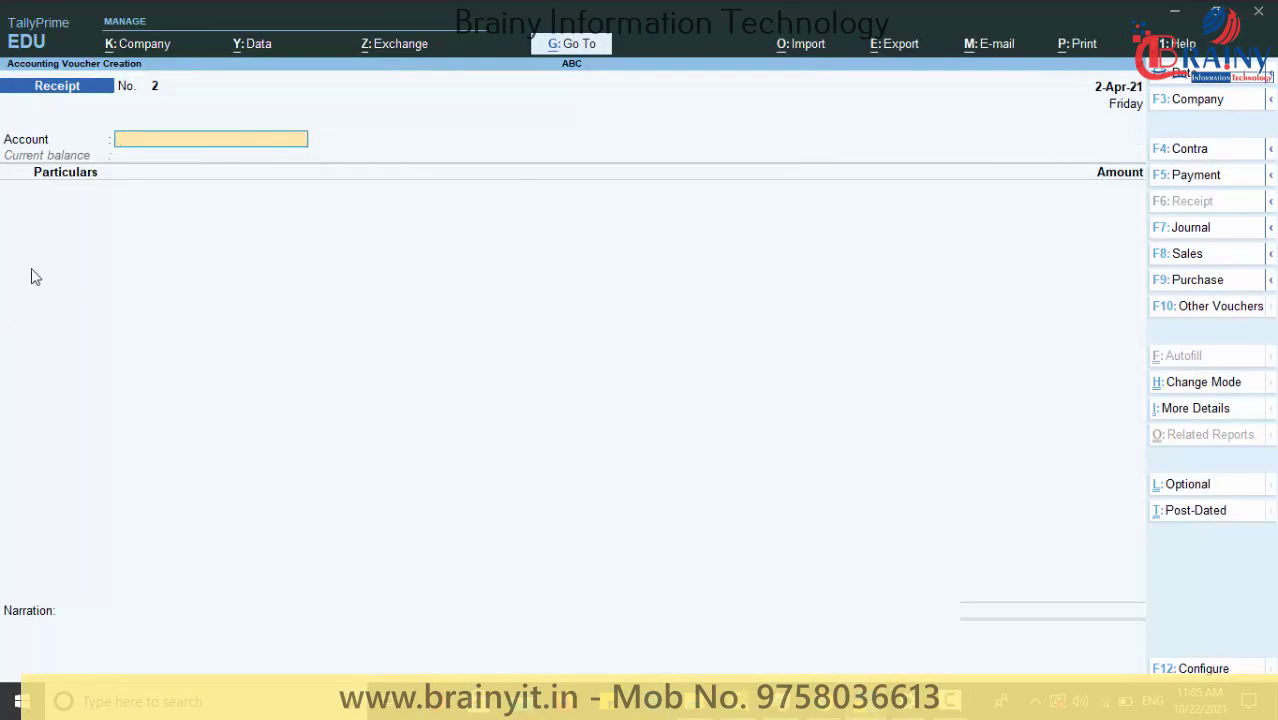
left_click(162, 141)
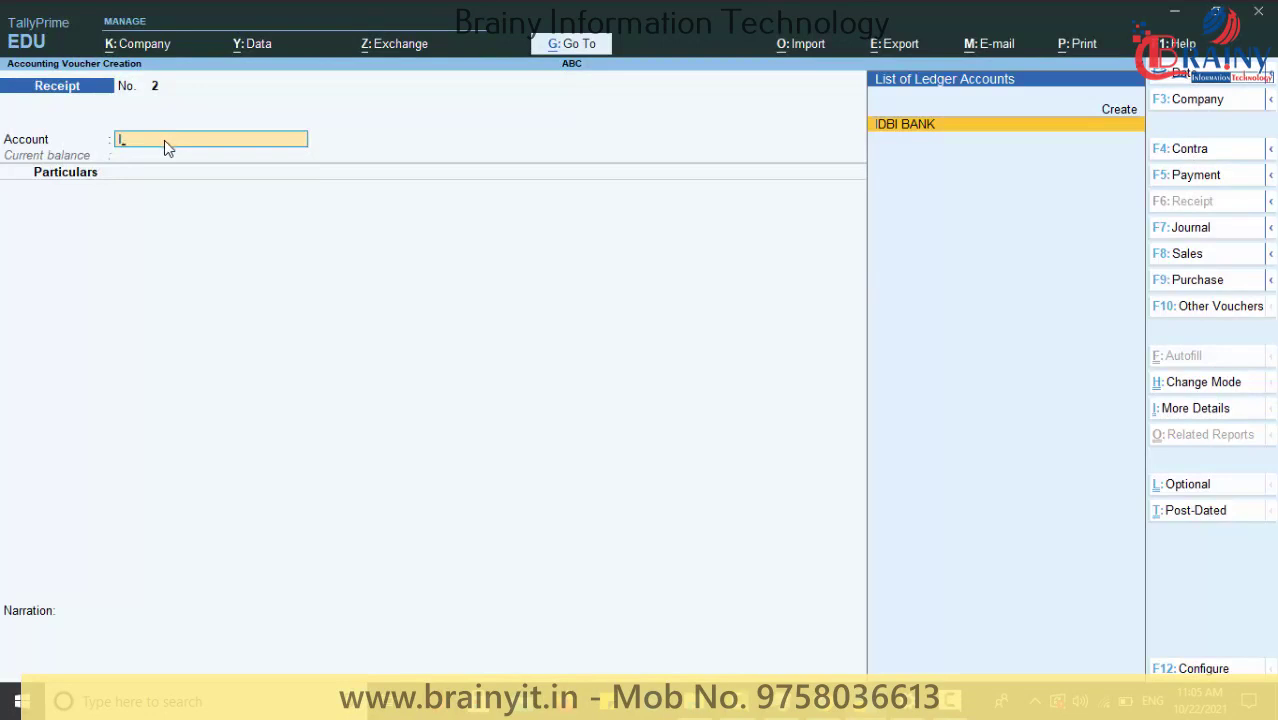
type("I")
key("Return")
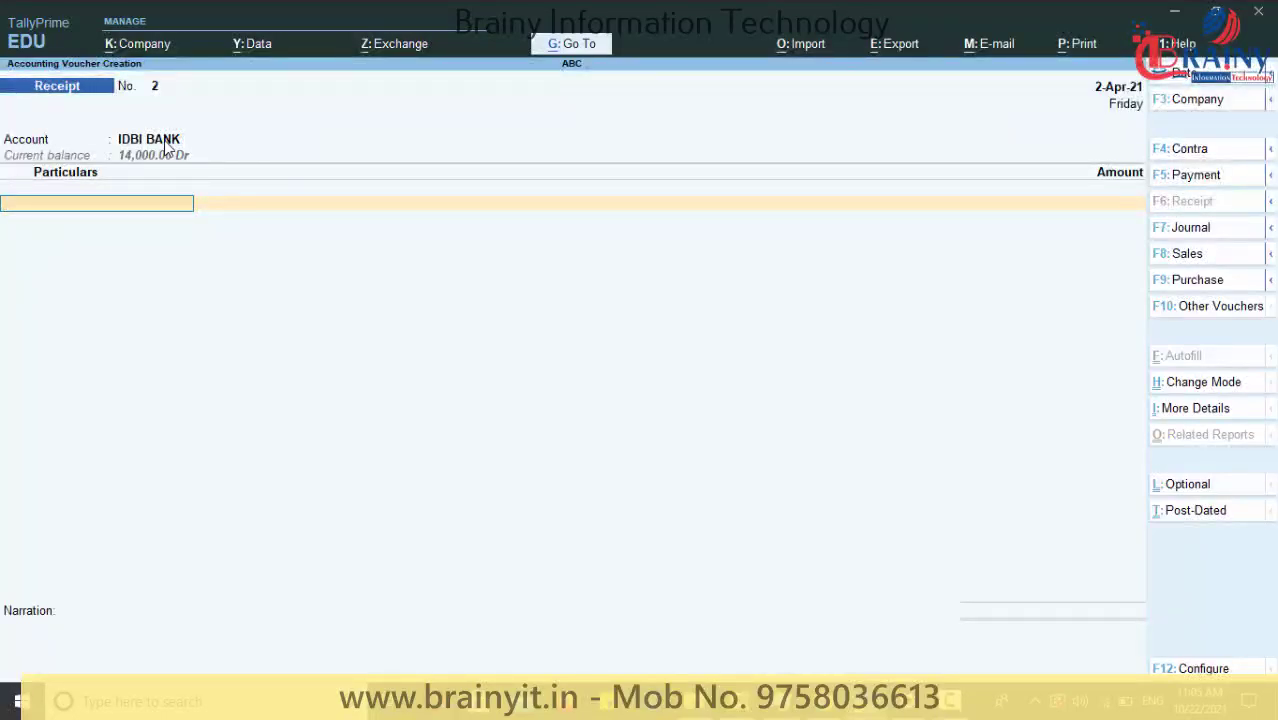
- Enter Dinesh and Sons as the receipt's only particular with an amount of 2000
type("D")
key("Return")
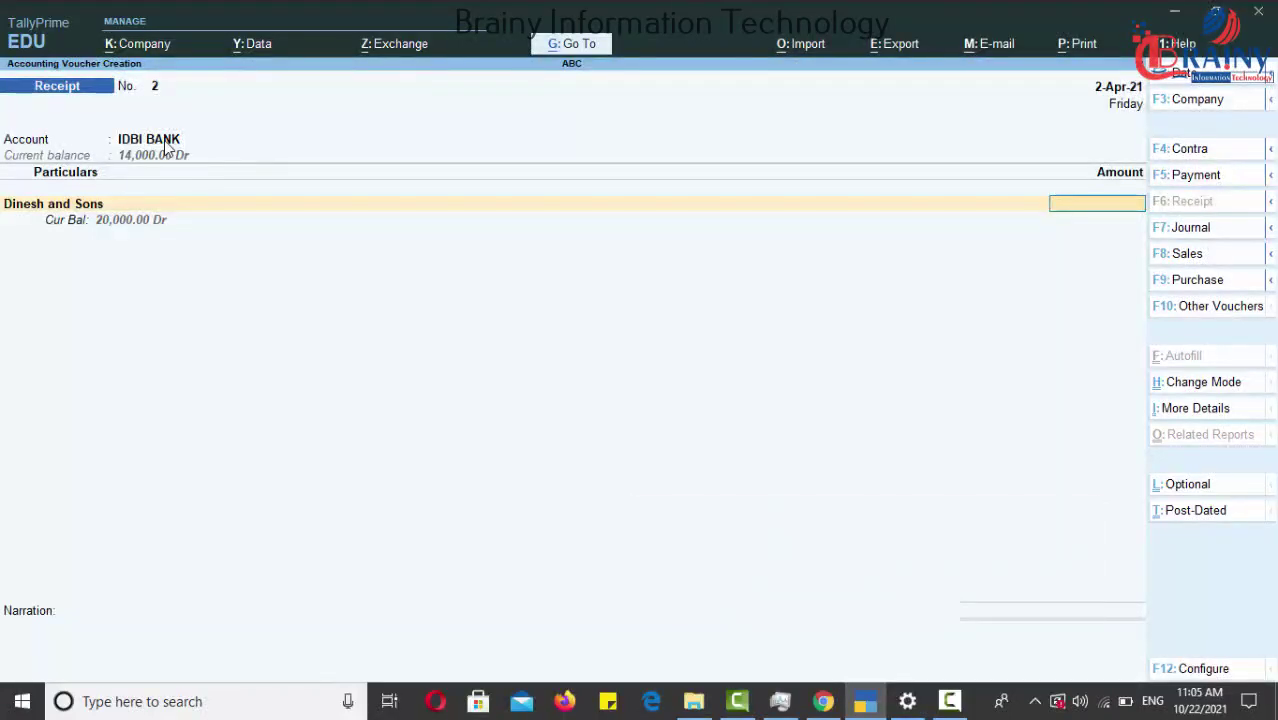
type("2000")
key("Return")
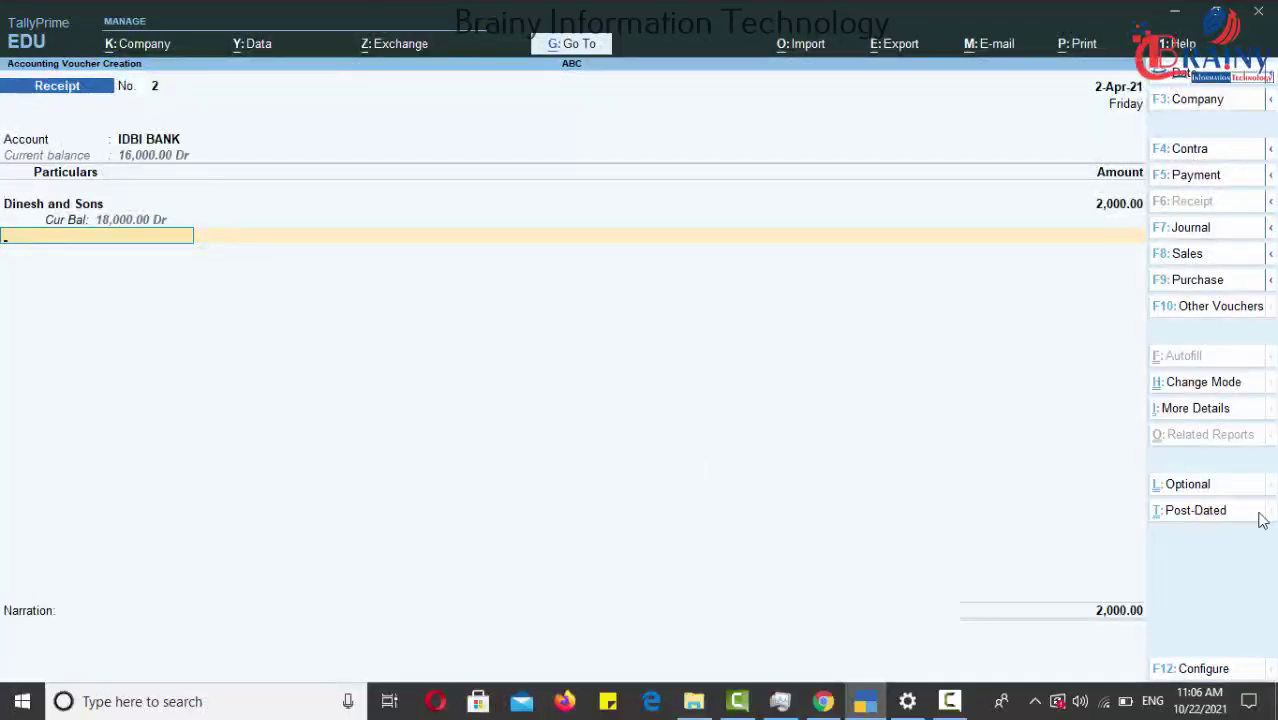
key("Return")
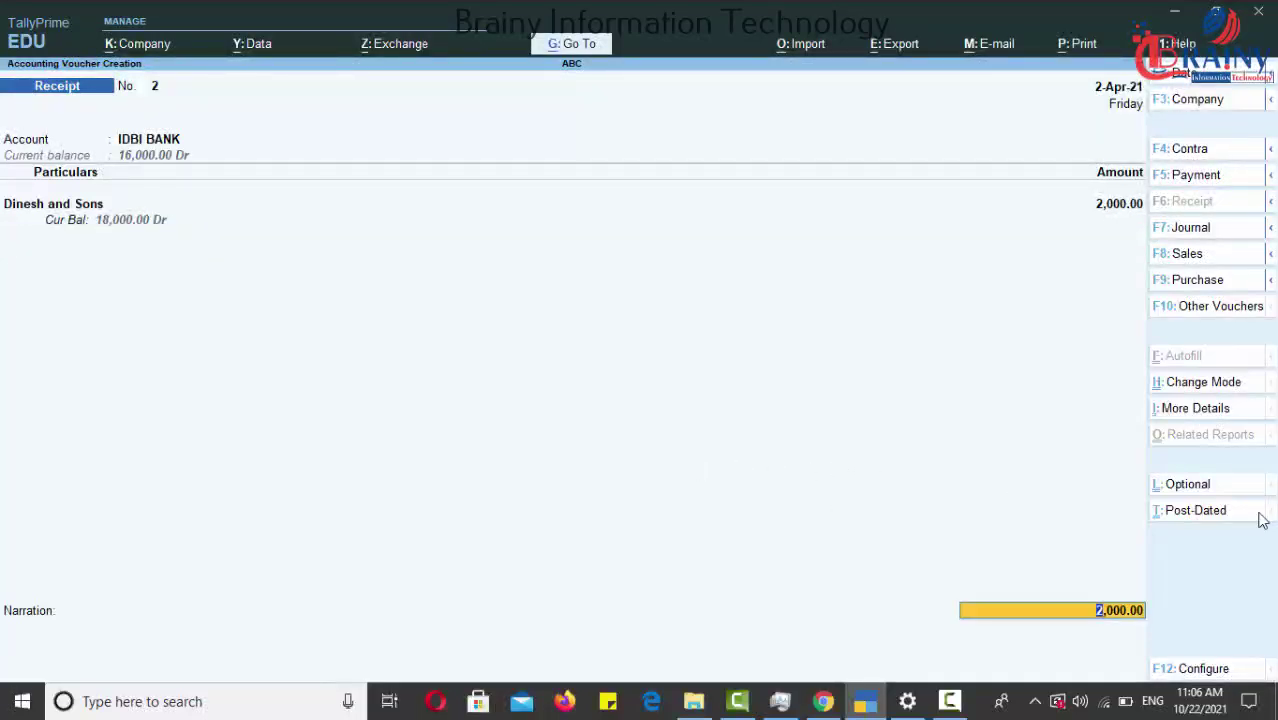
- Fill in the receipt's IDBI BANK allocation as Cheque/DD with instrument number sbi0012, dated 2-Apr-21, without a bank name
key("Return")
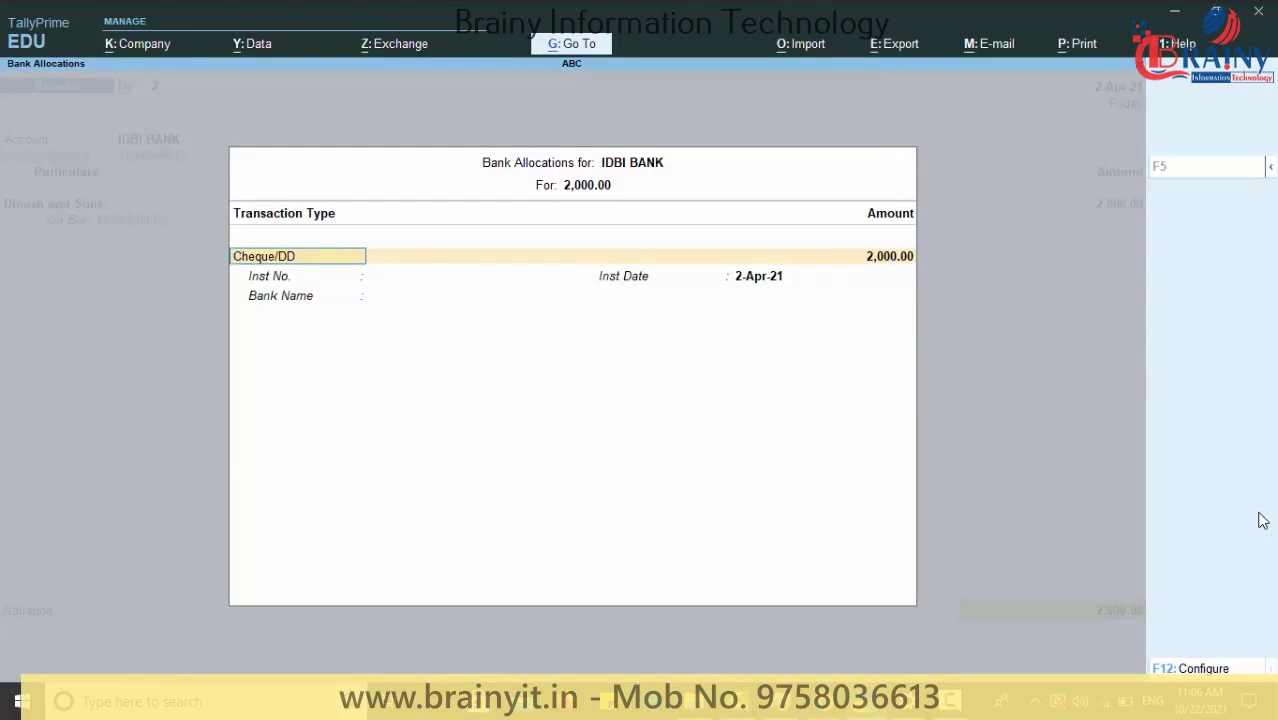
key("Return")
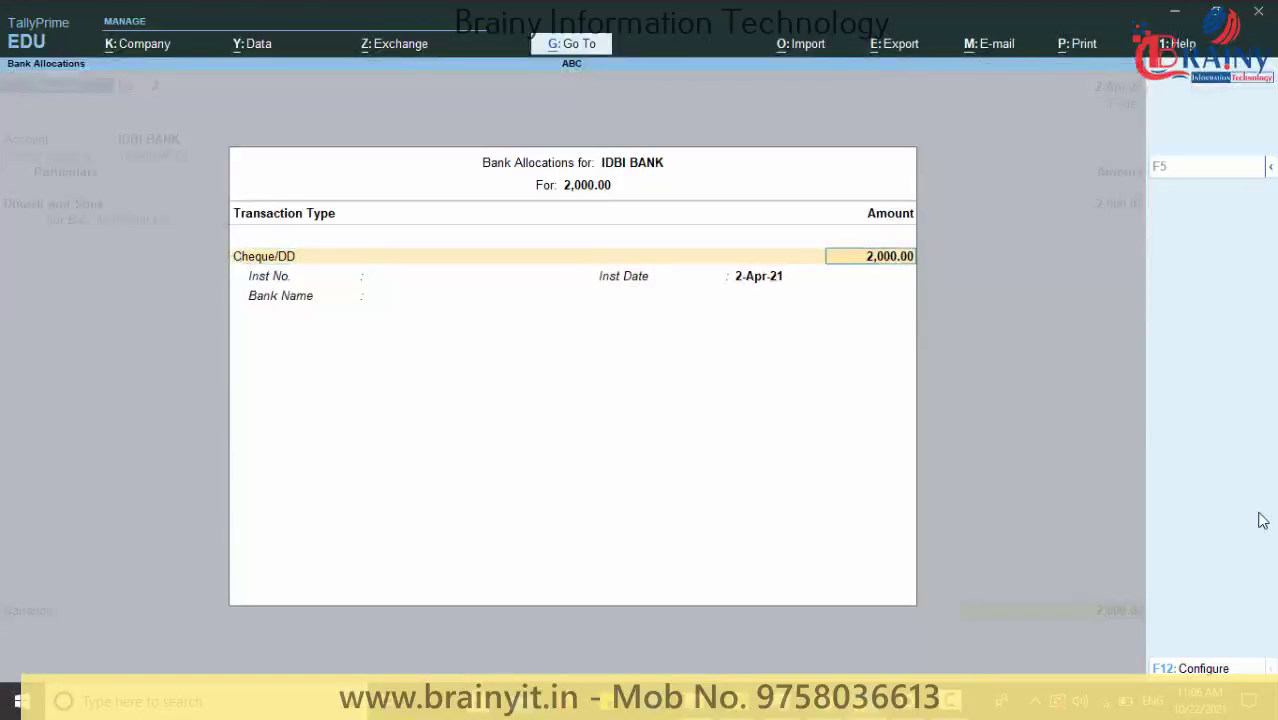
key("Return")
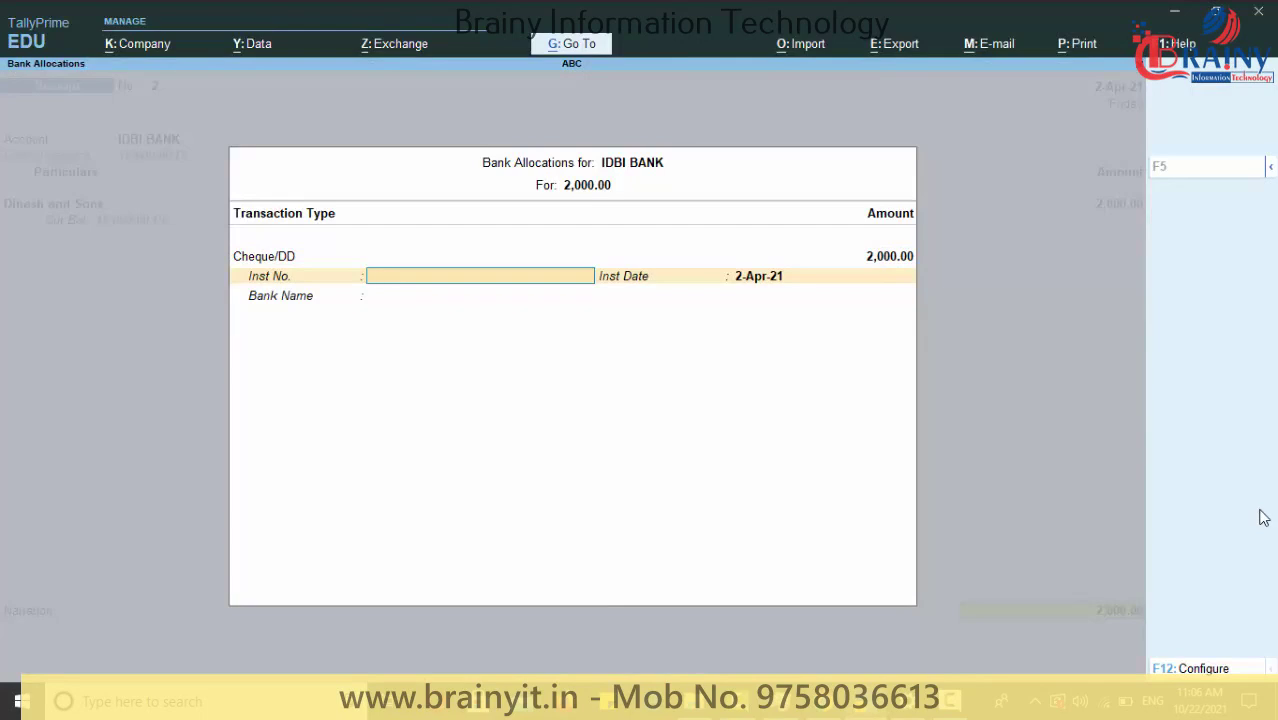
type("sbi0012")
key("Return")
key("Return")
key("Return")
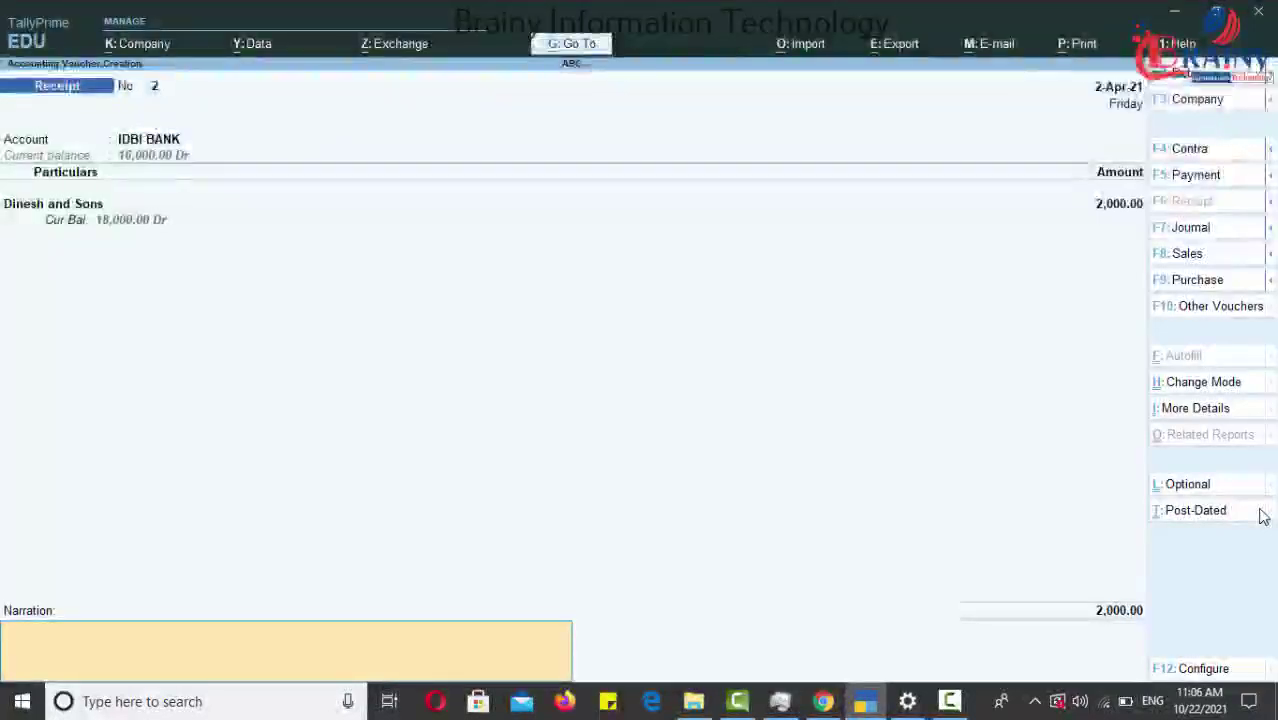
- Add the narration "rec payment 2000 from dinesh and sons" and save the receipt voucher
type("rec payment 2000 from dinesh and sons")
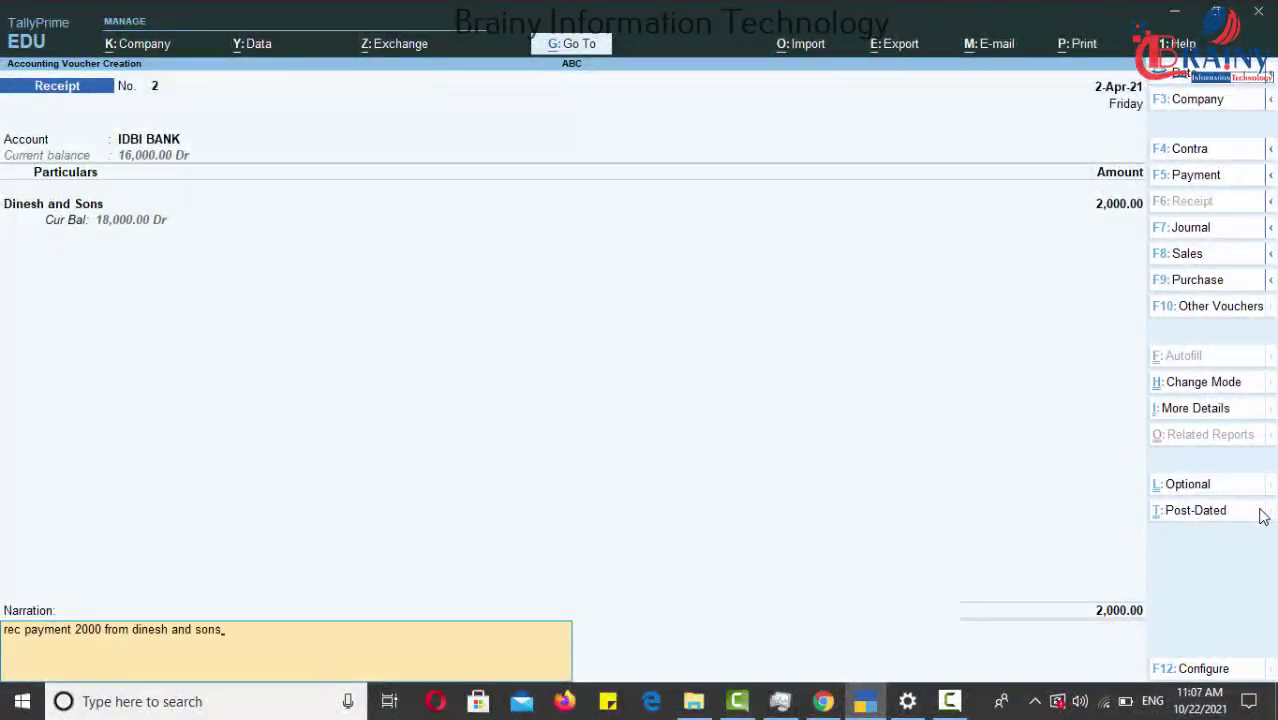
key("Return")
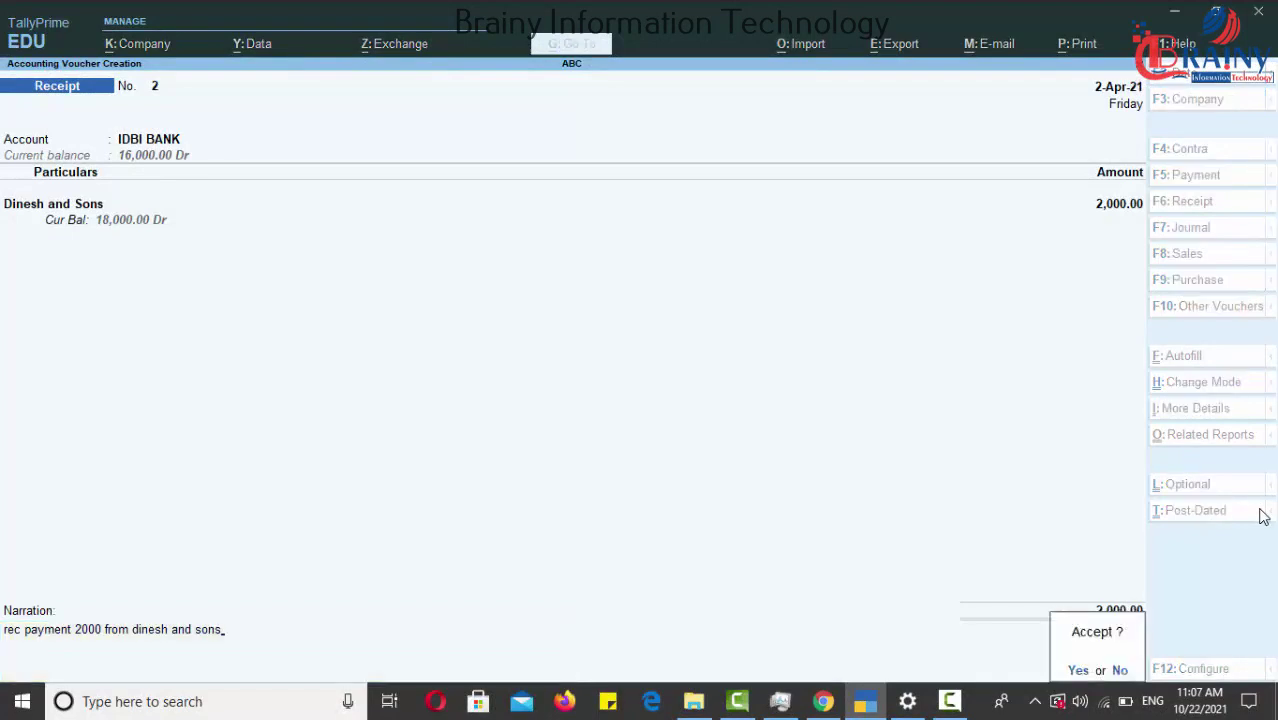
key("Return")
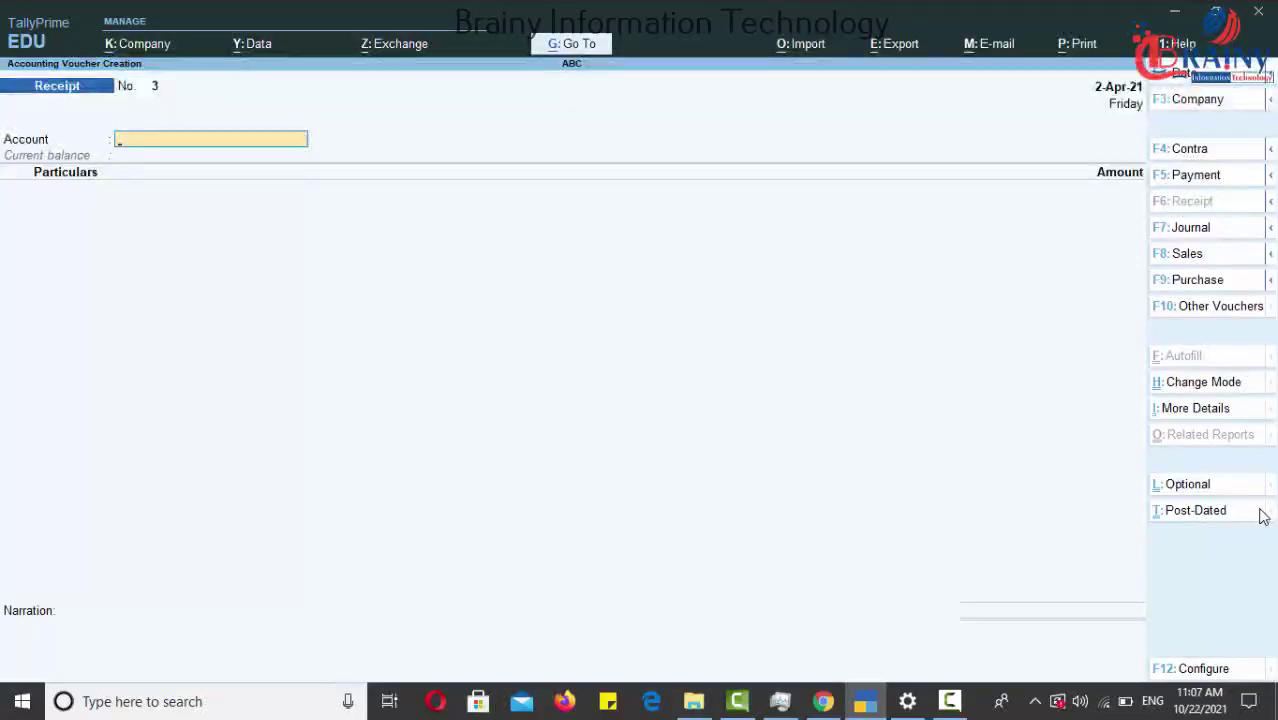
- Quit voucher creation and open the Day Book to review the vouchers recorded for 2-Apr-21
key("Escape")
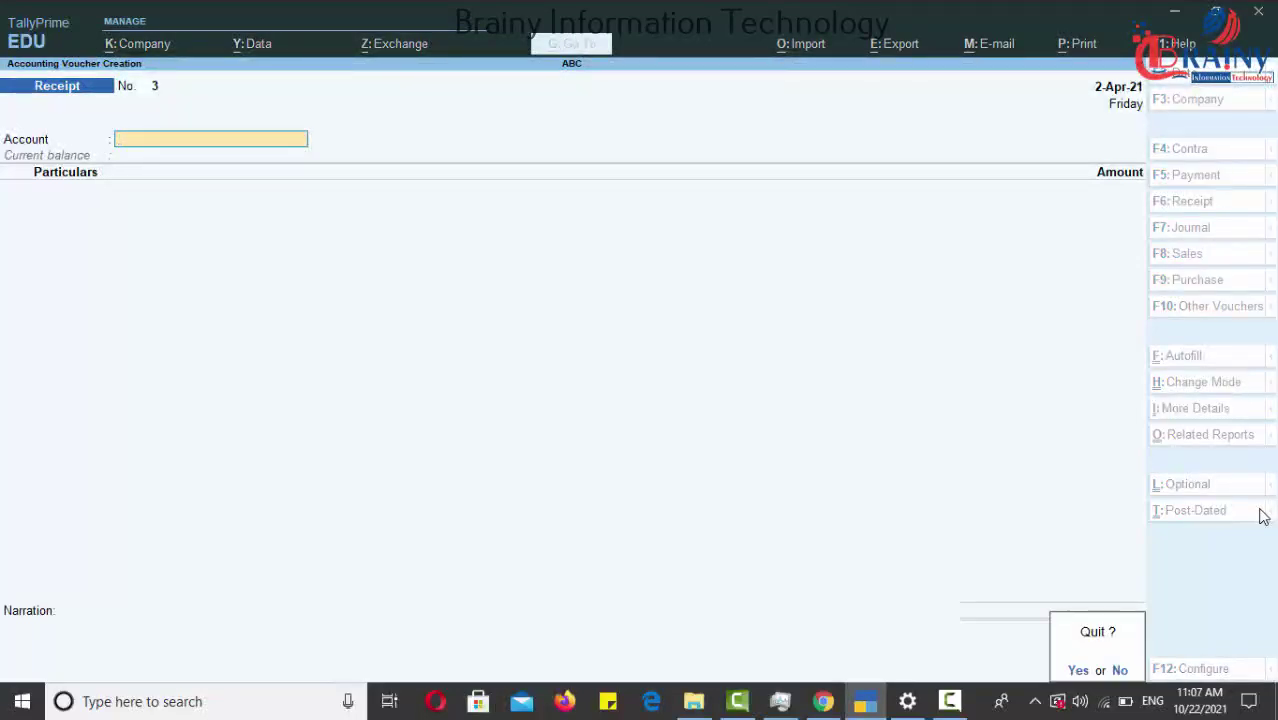
key("y")
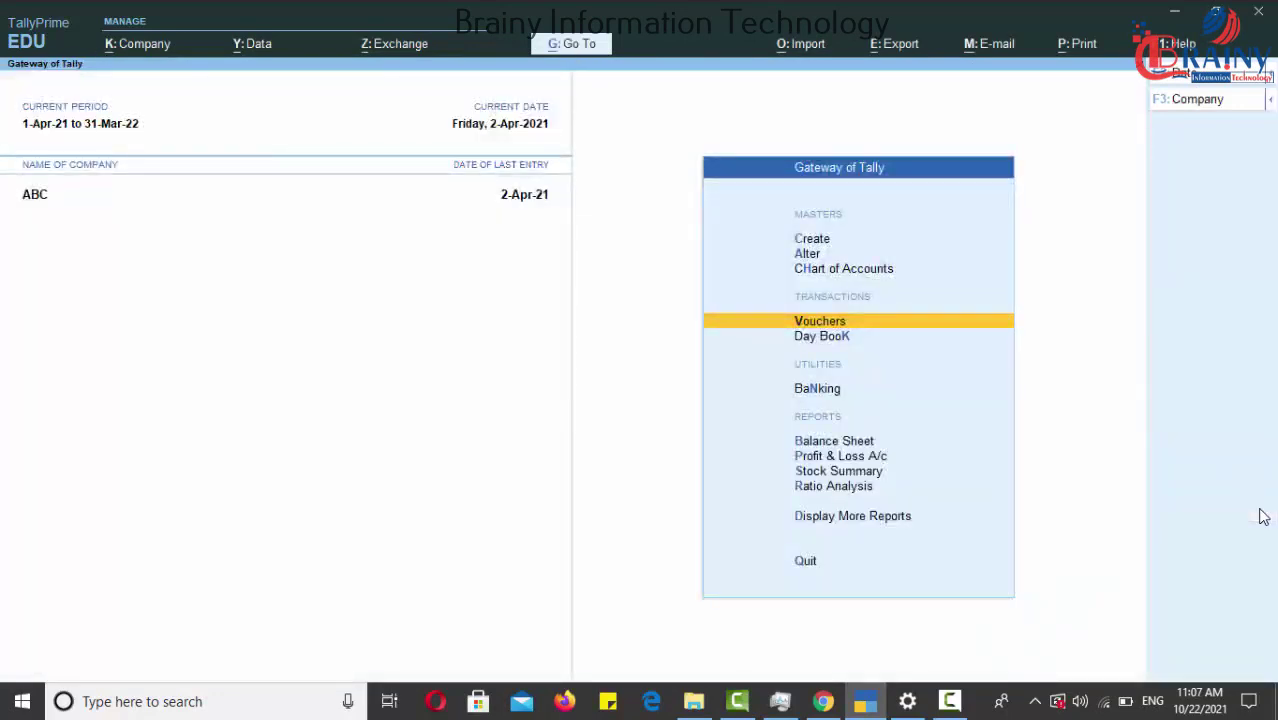
key("Down")
key("Return")
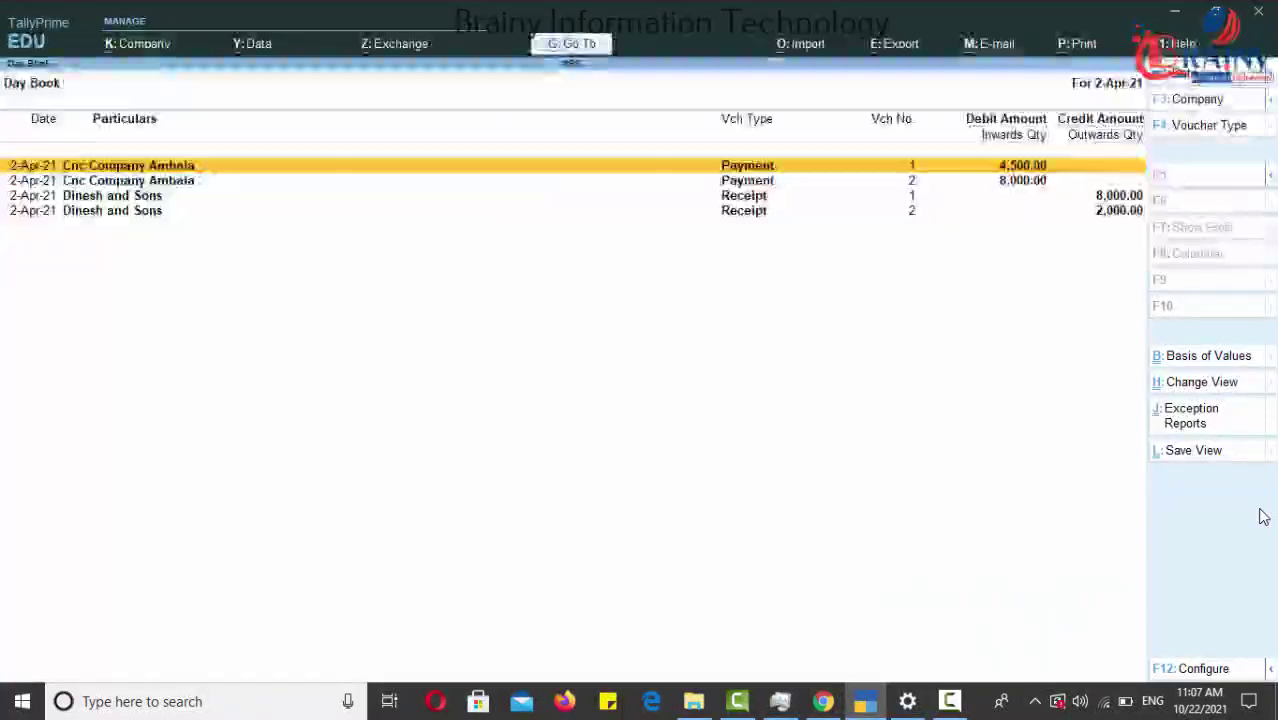